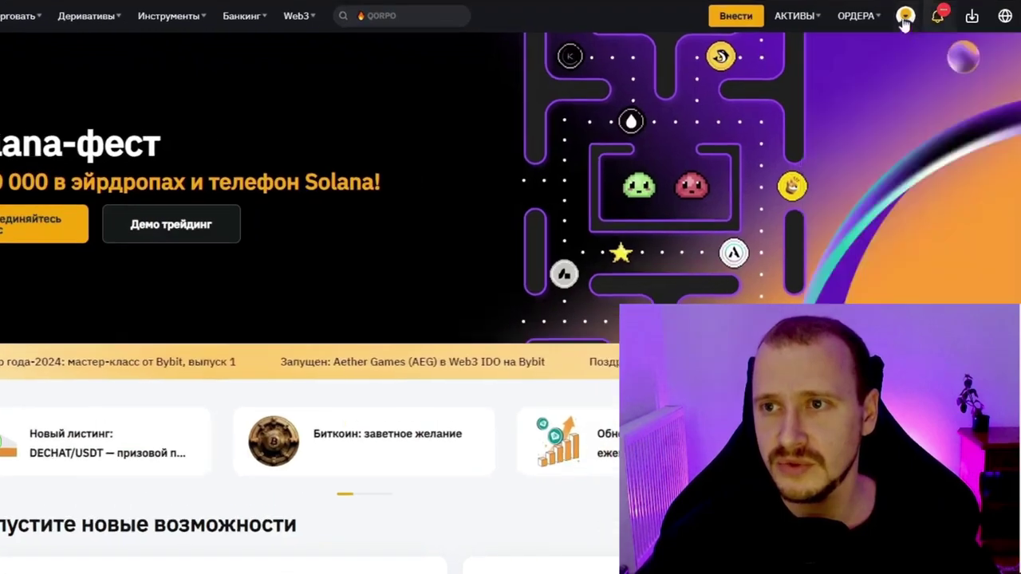
Step: Open the account switching list and start creating a new subaccount
mouse_move(904, 19)
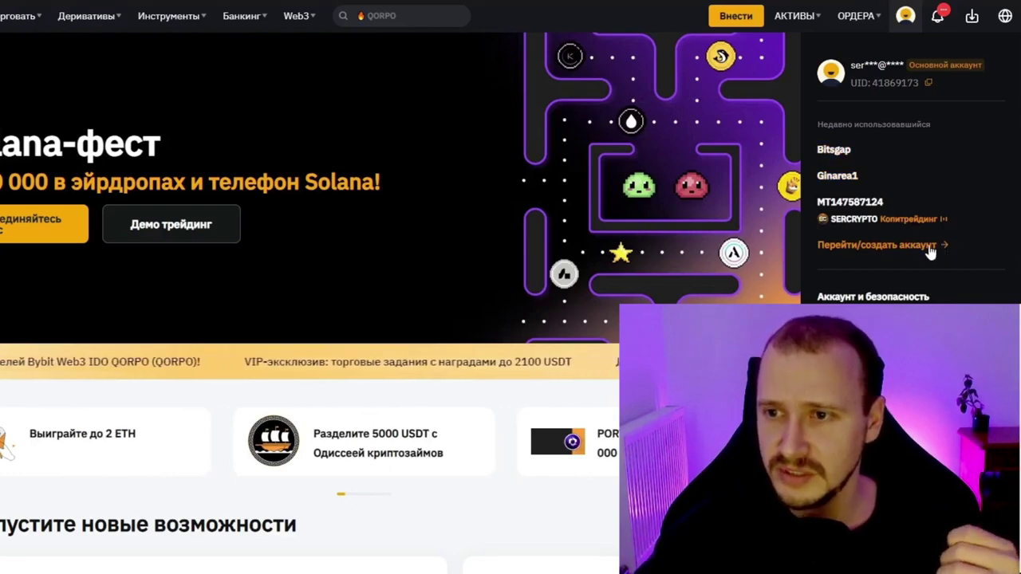
click(905, 253)
scroll(588, 335, down, 2)
scroll(546, 366, up, 2)
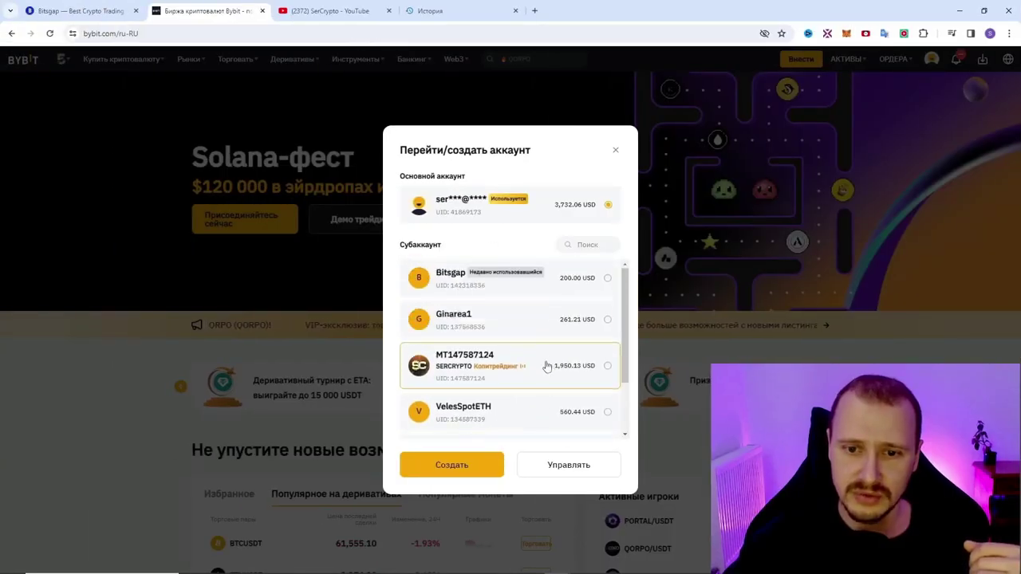
scroll(529, 325, down, 3)
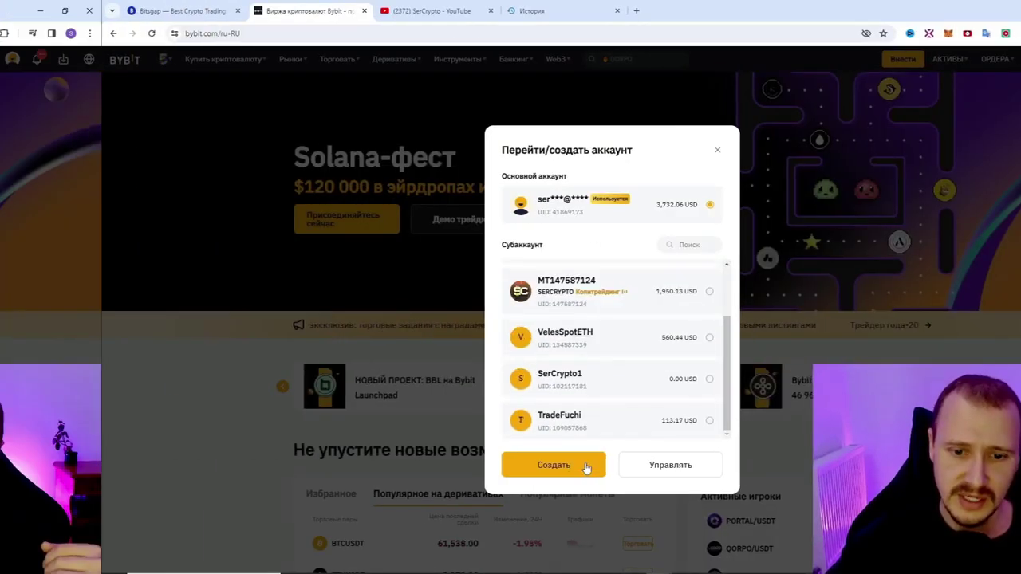
click(586, 466)
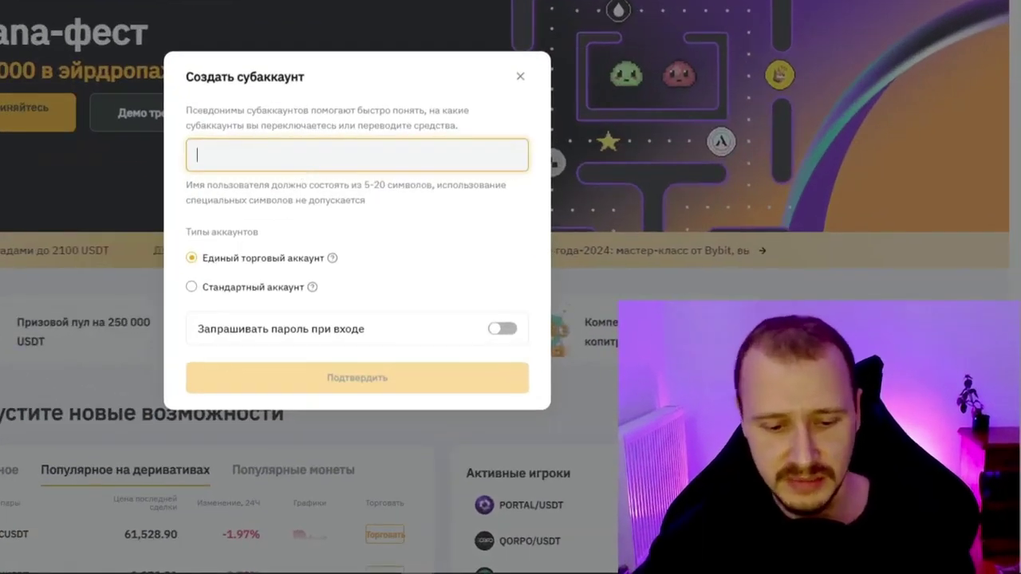
Step: Create a subaccount named Bitsgap1bot with the standard account type, and dismiss the offered funds transfer
text(Bitsgap)
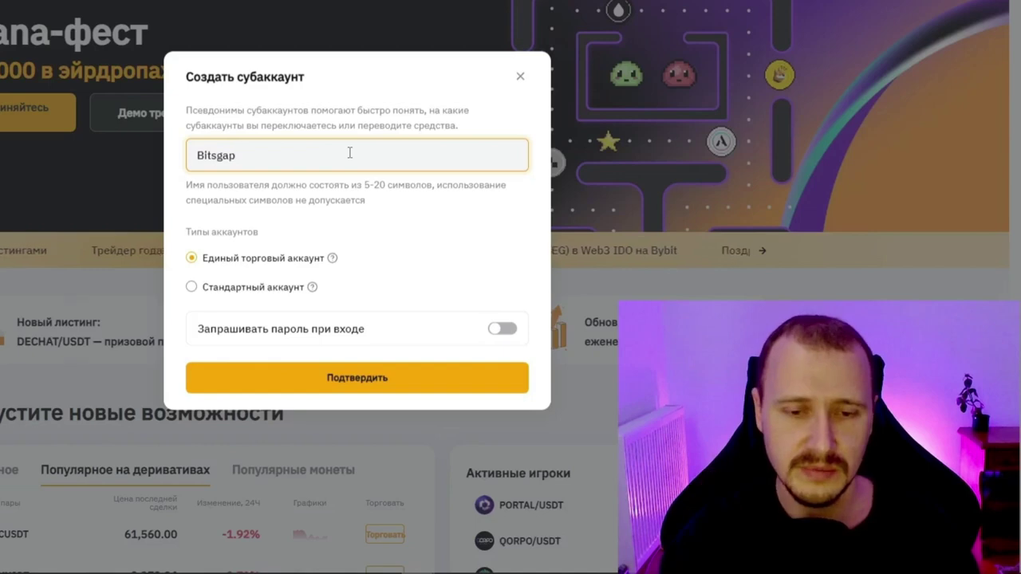
text(1bot)
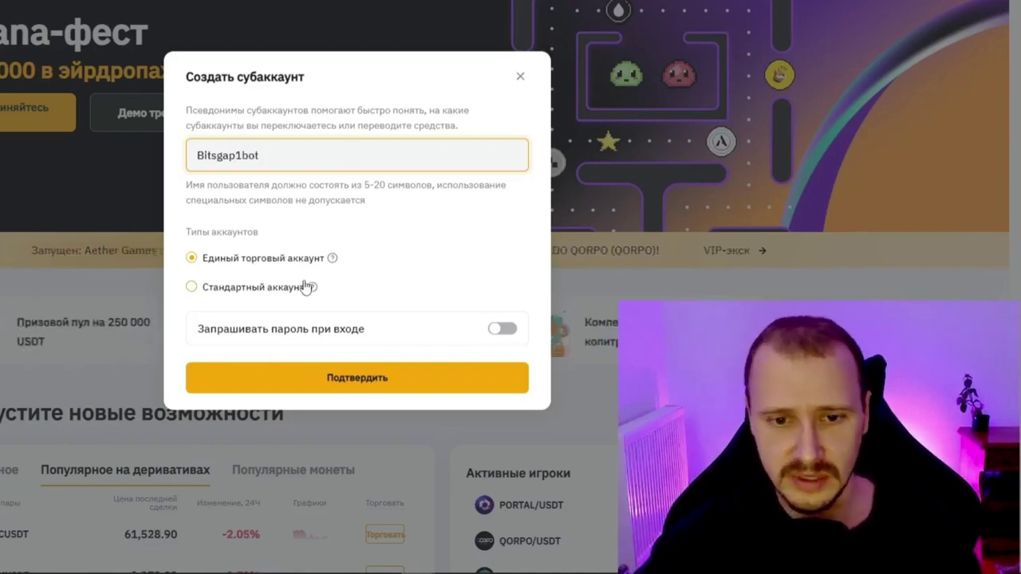
click(193, 288)
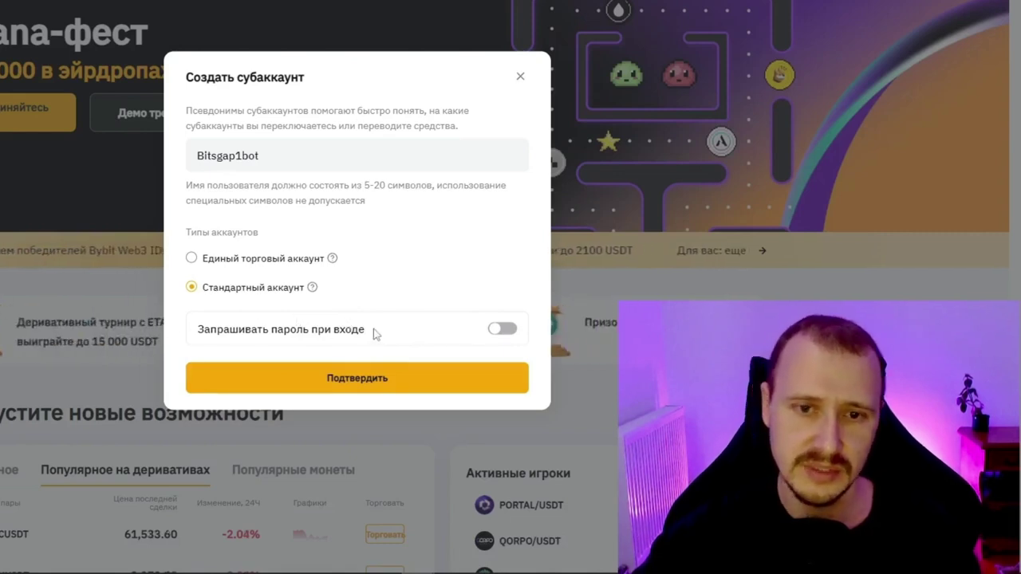
click(388, 381)
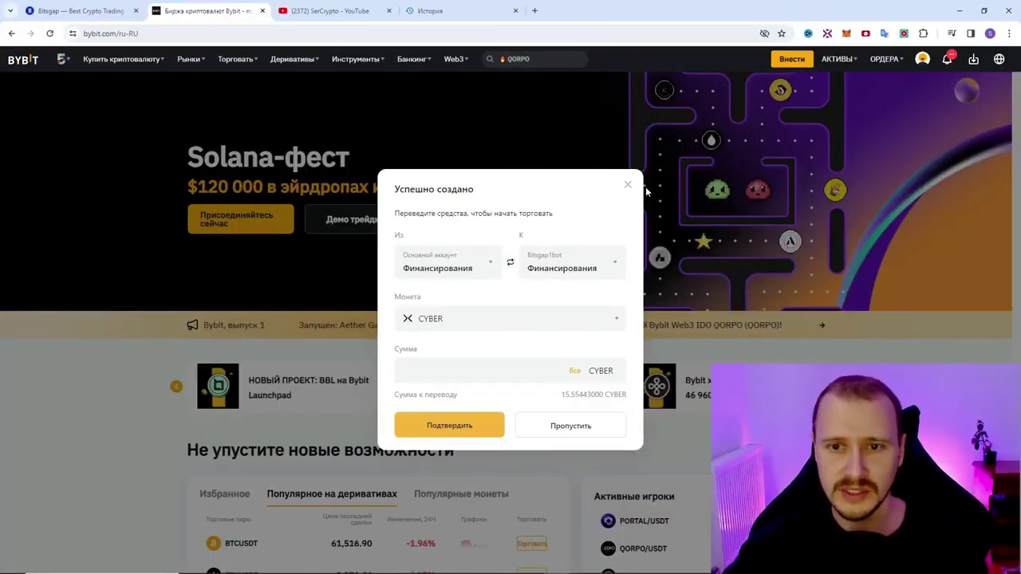
click(627, 186)
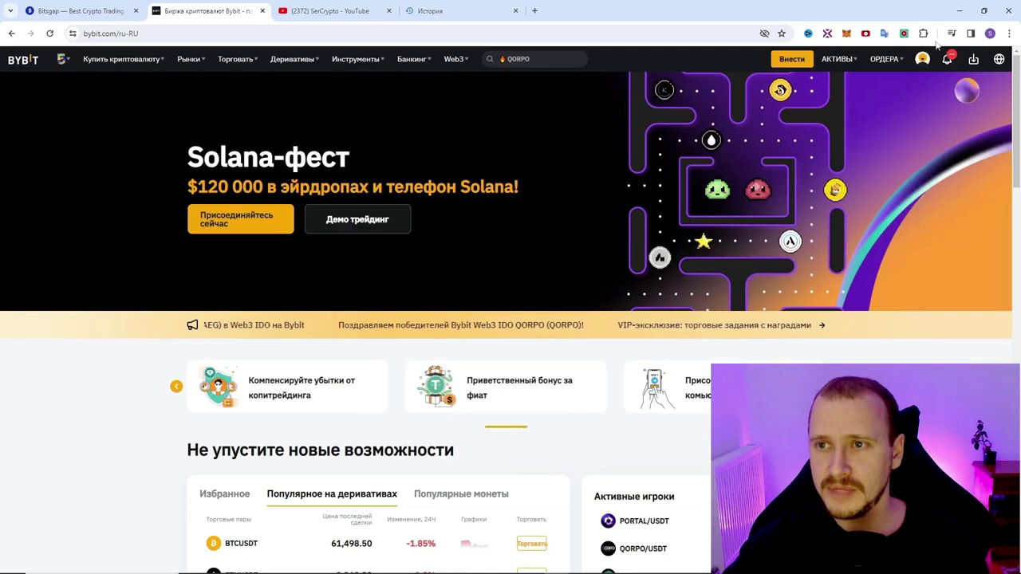
Step: Switch from the main account to the Bitsgap1bot subaccount
mouse_move(921, 58)
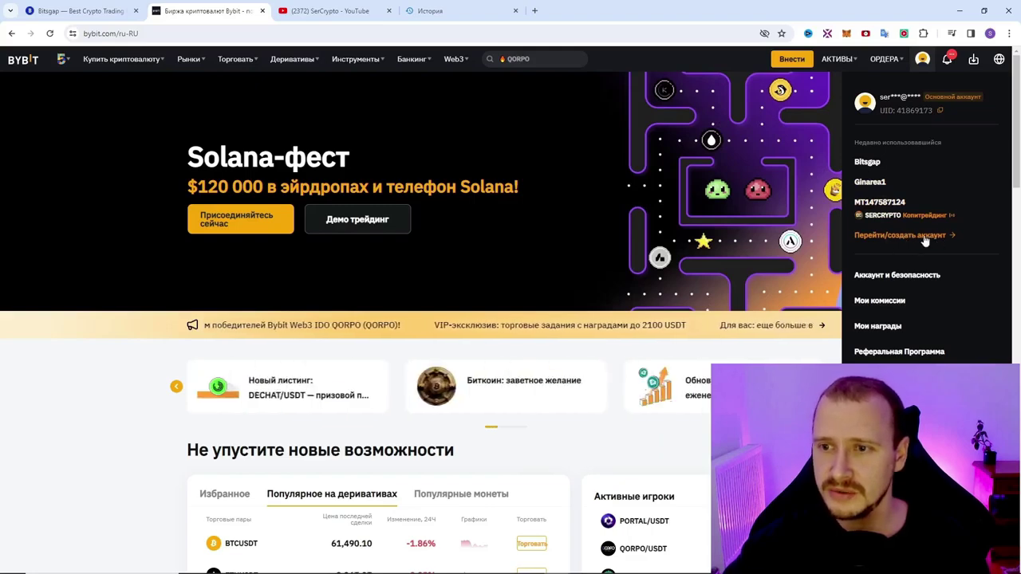
click(924, 241)
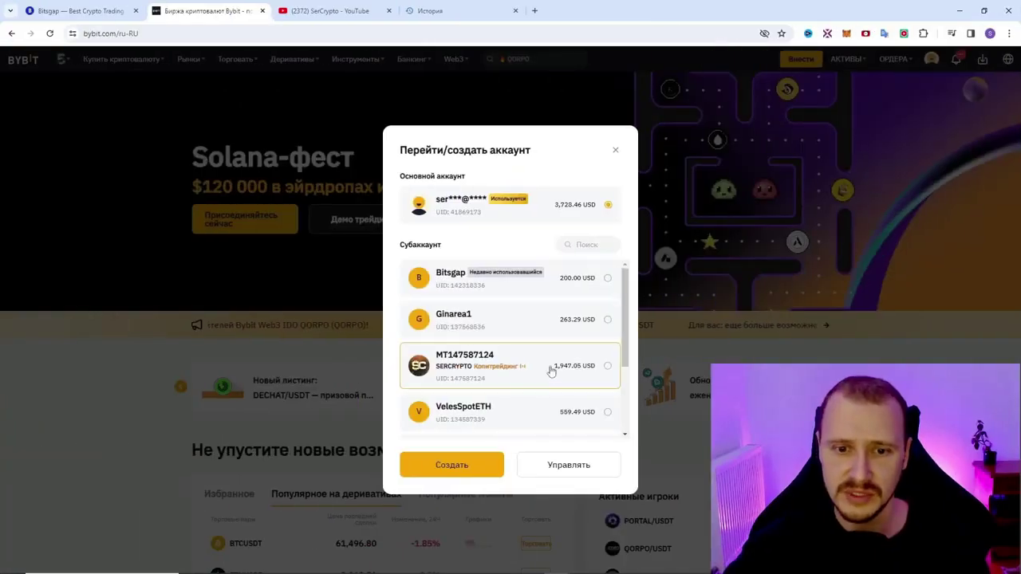
scroll(452, 430, down, 3)
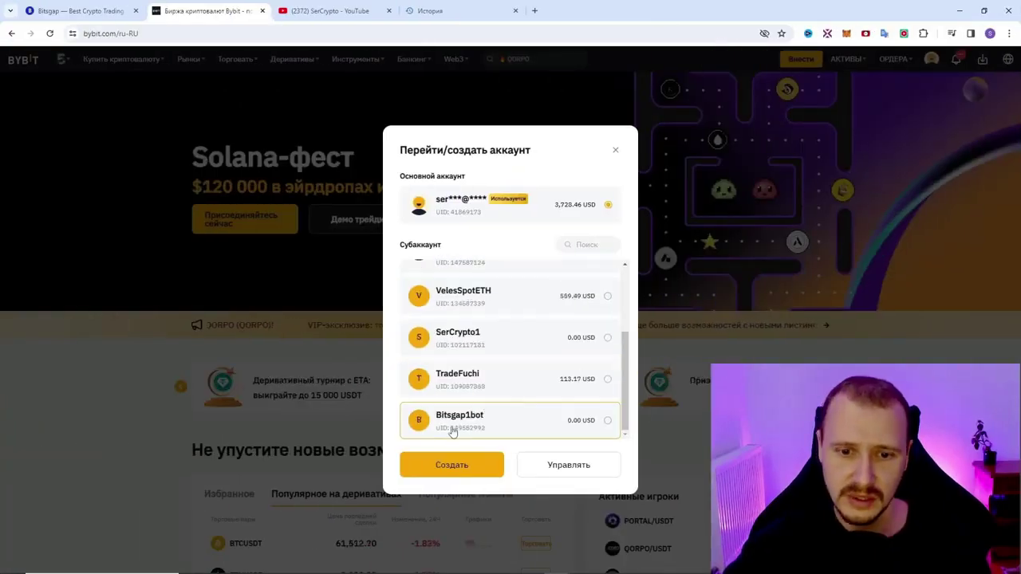
click(474, 425)
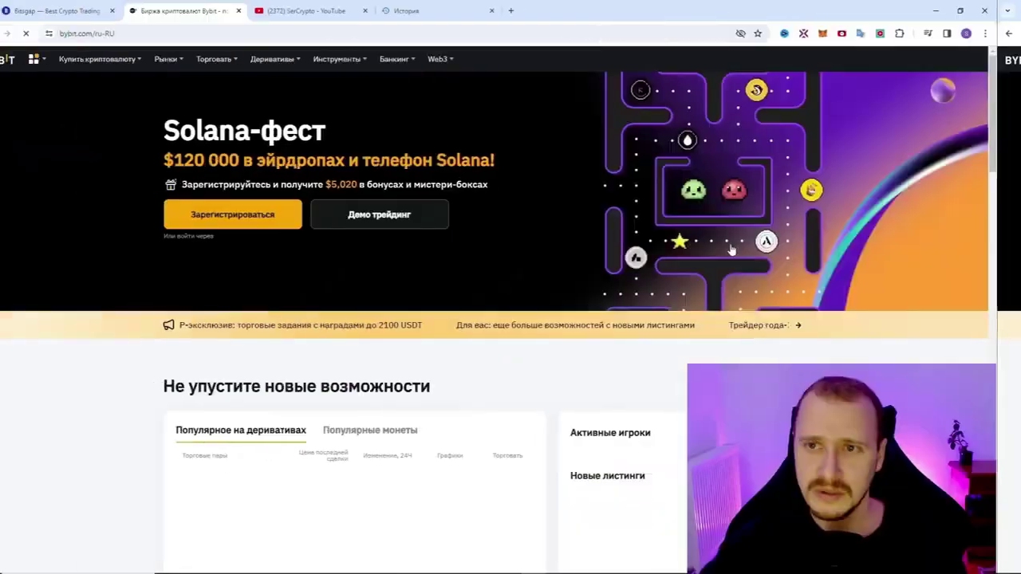
Step: Go to the subaccount's spot assets and open the funds transfer form
mouse_move(837, 59)
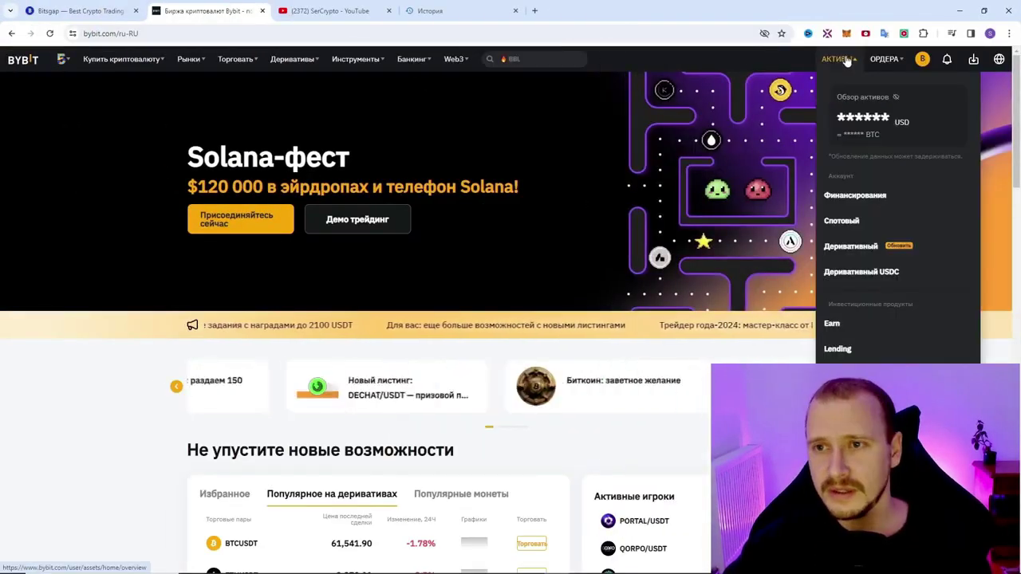
click(848, 222)
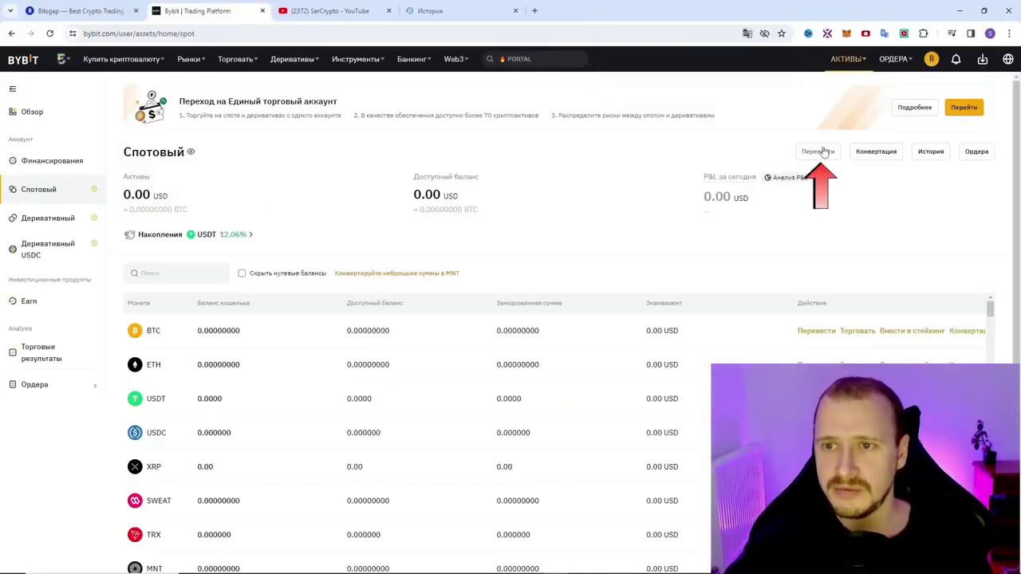
scroll(476, 248, down, 2)
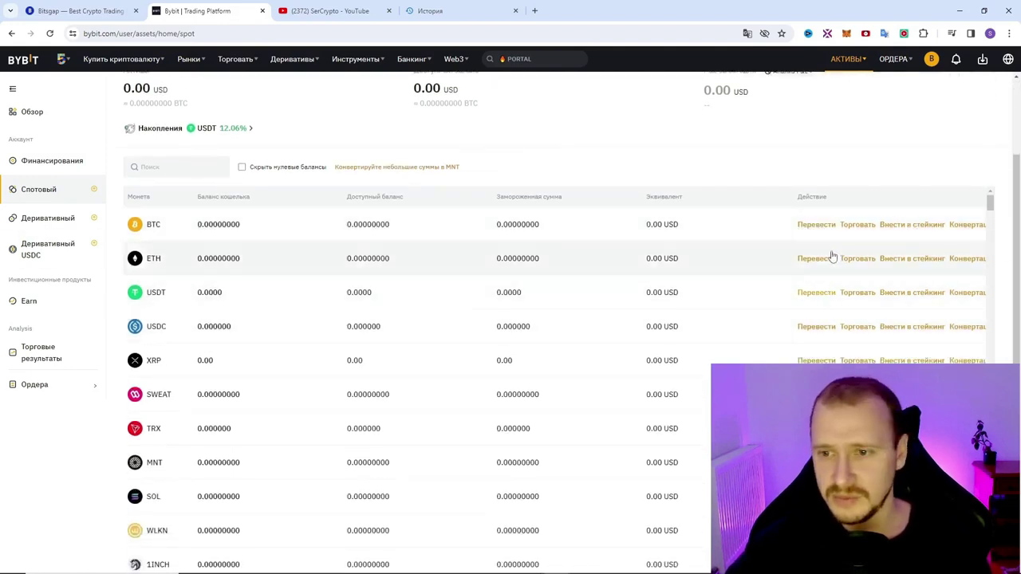
scroll(842, 180, up, 2)
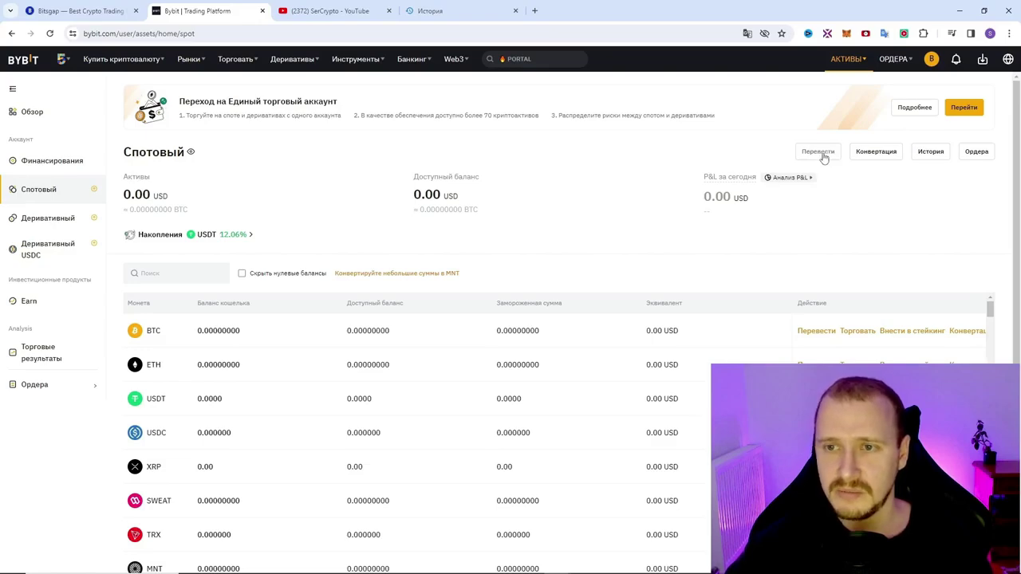
click(823, 157)
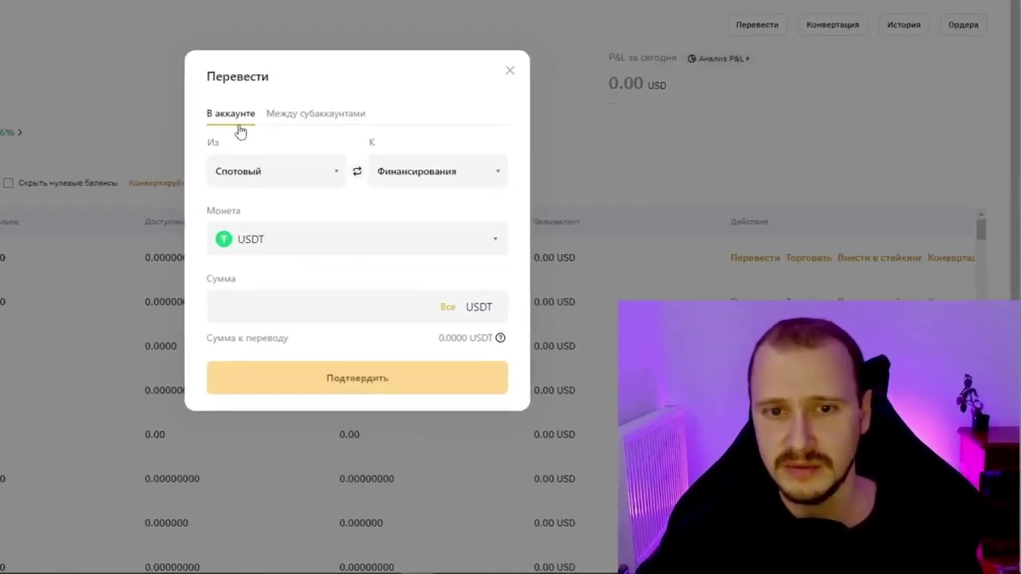
Step: Set up a transfer between subaccounts into Bitsgap1bot, with the Bitsgap subaccount's spot wallet as the source
click(320, 118)
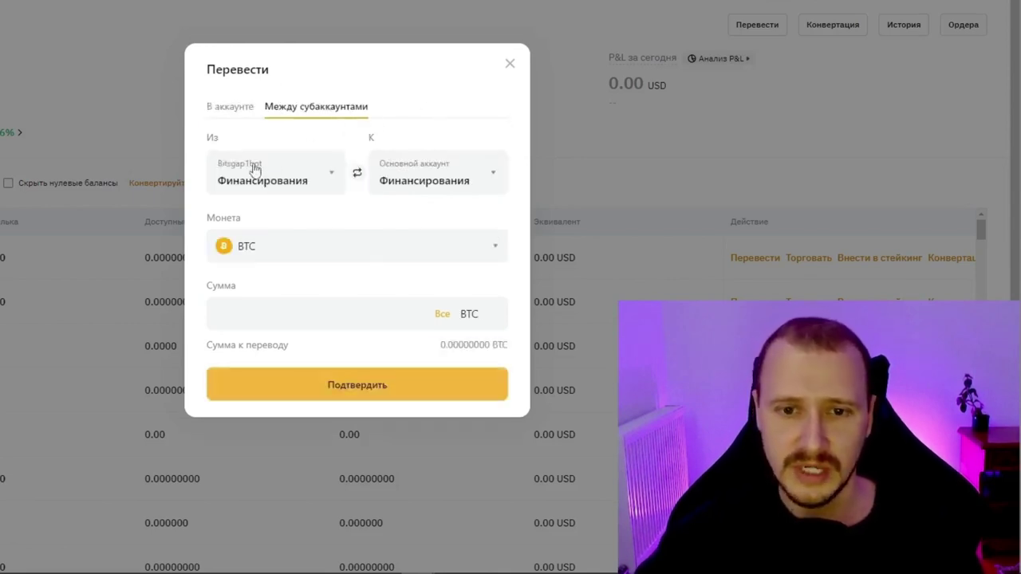
click(358, 172)
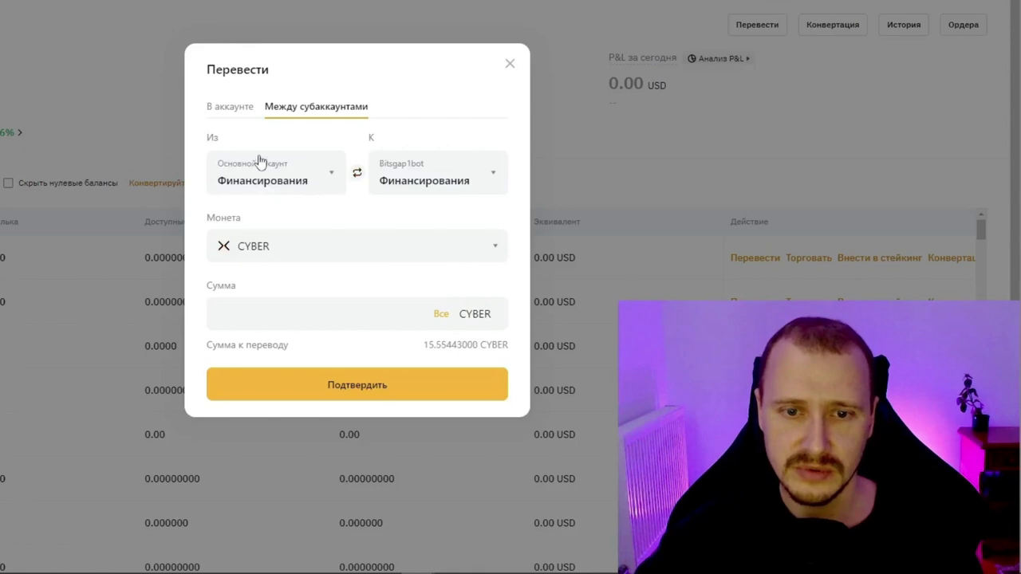
click(279, 191)
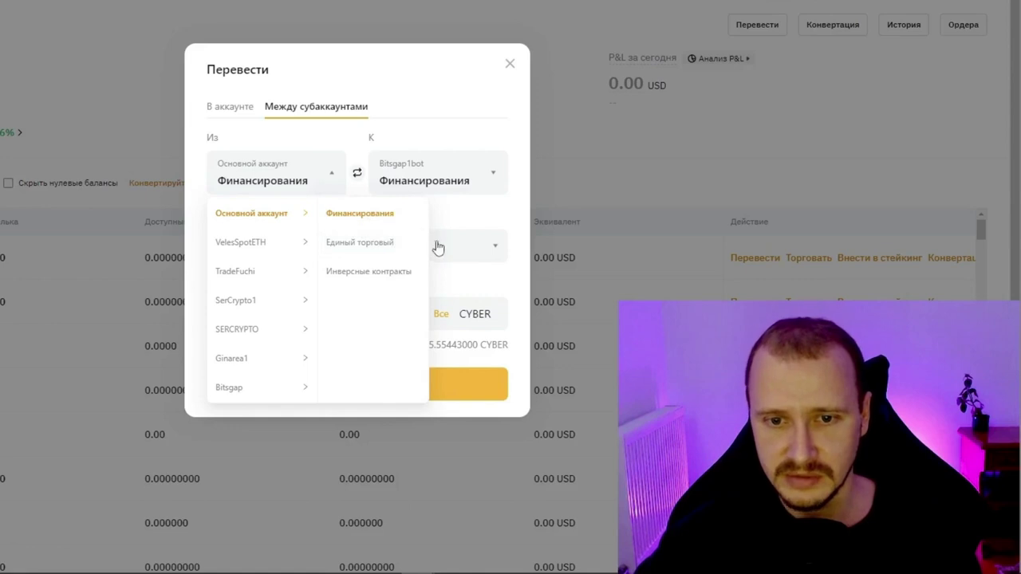
click(384, 225)
click(329, 173)
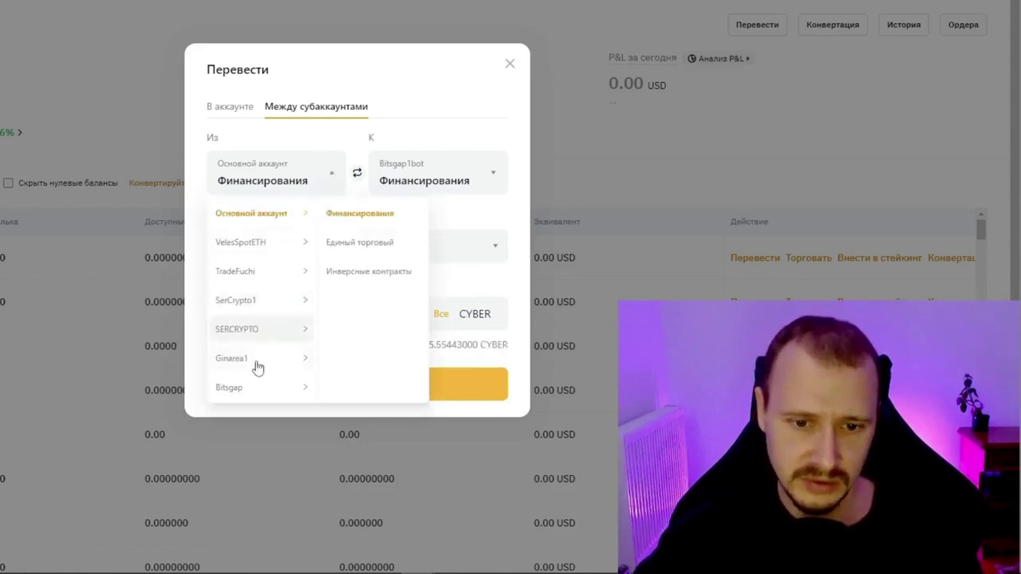
click(269, 391)
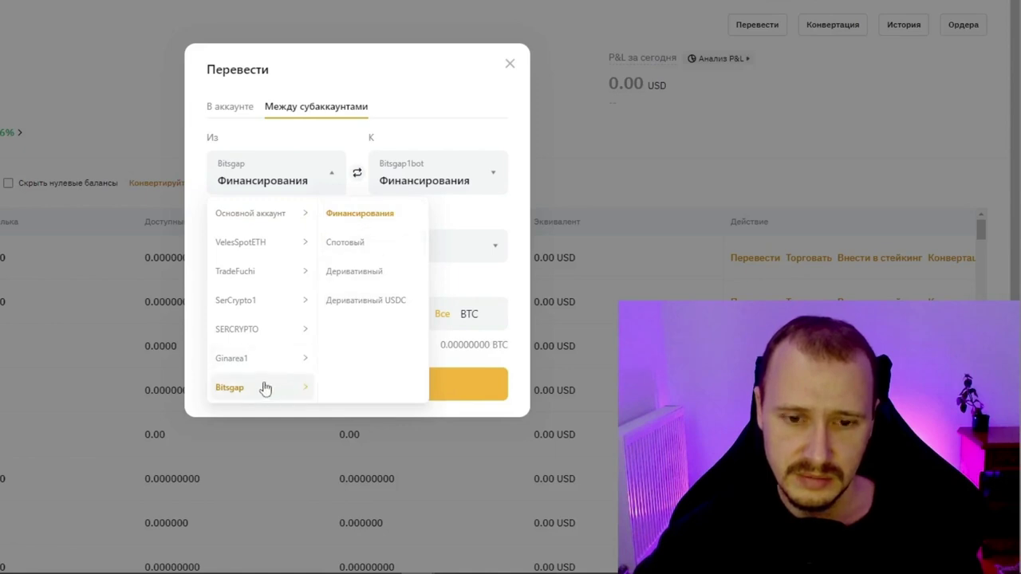
click(376, 252)
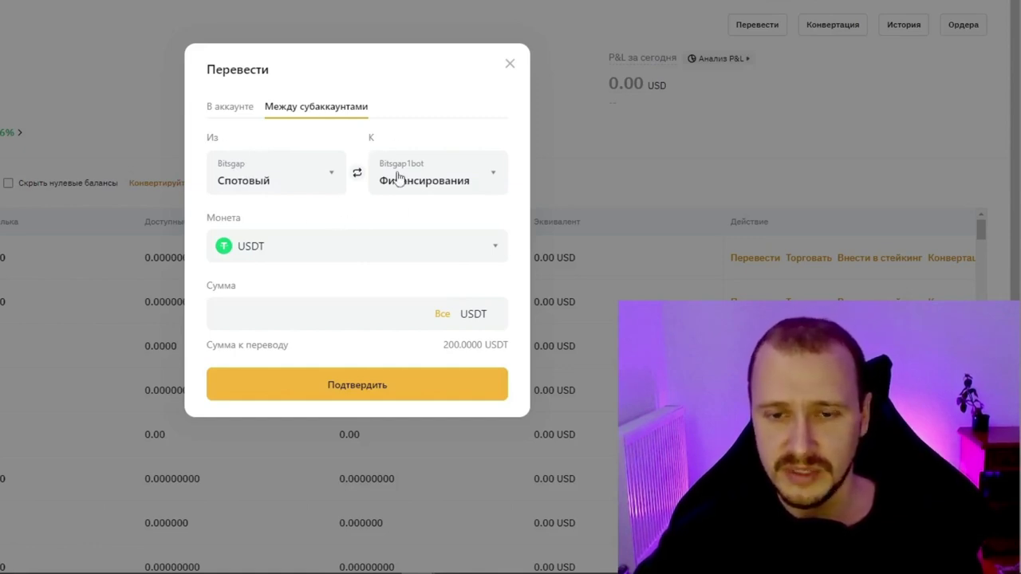
Step: Set the Bitsgap1bot spot wallet as the destination and transfer the full 200 USDT
click(451, 177)
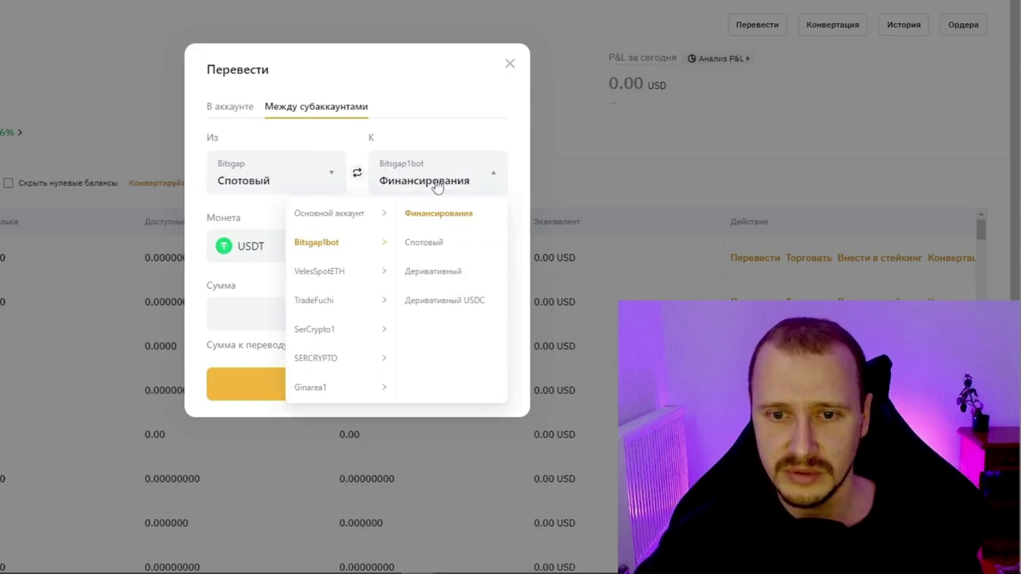
click(441, 245)
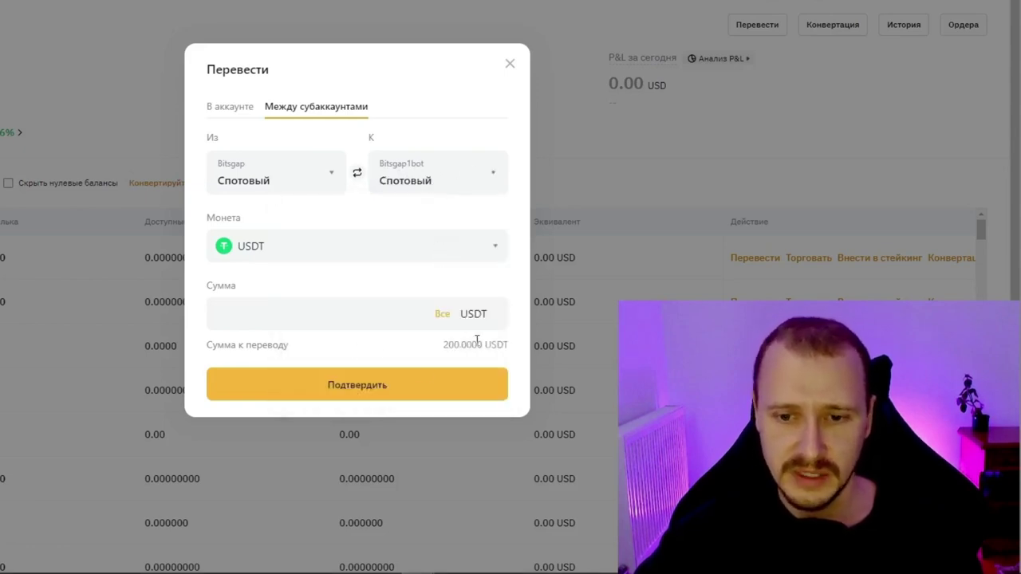
click(443, 315)
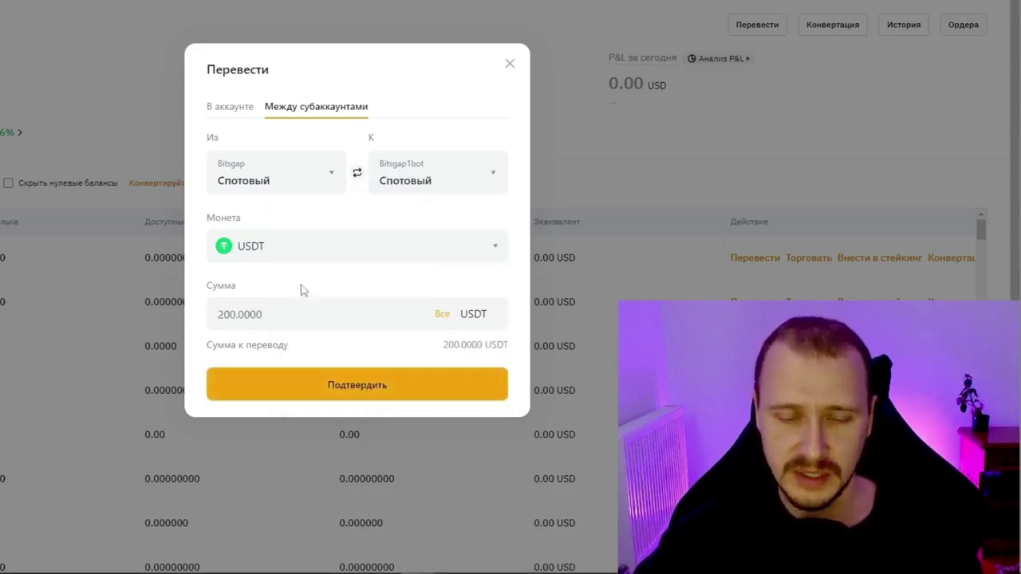
click(301, 252)
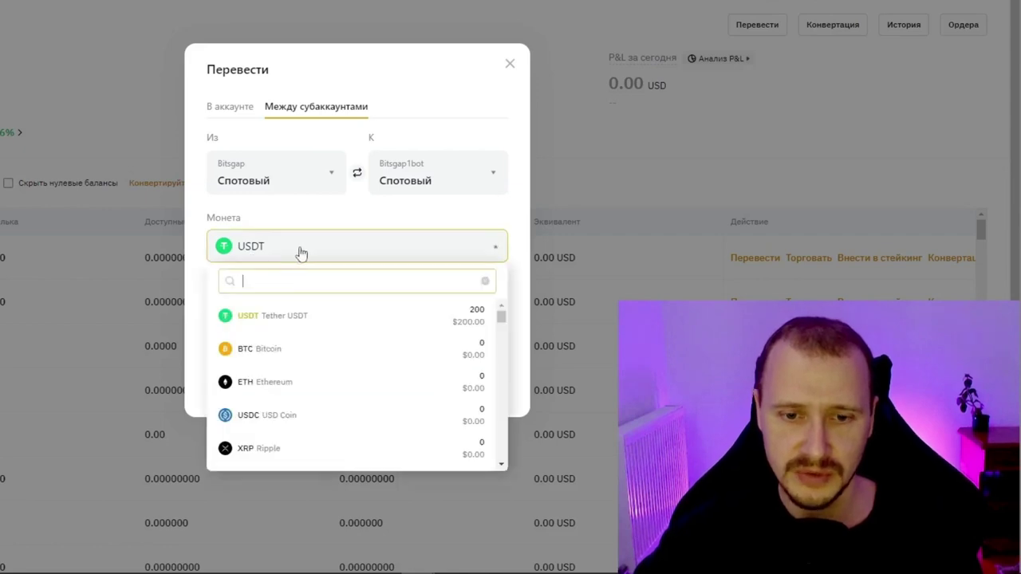
click(301, 252)
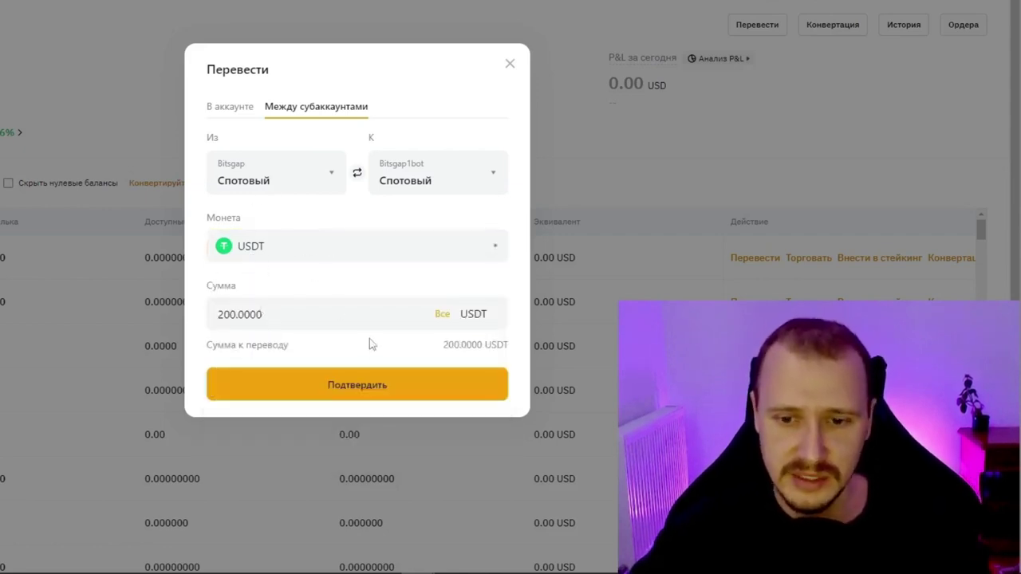
click(367, 389)
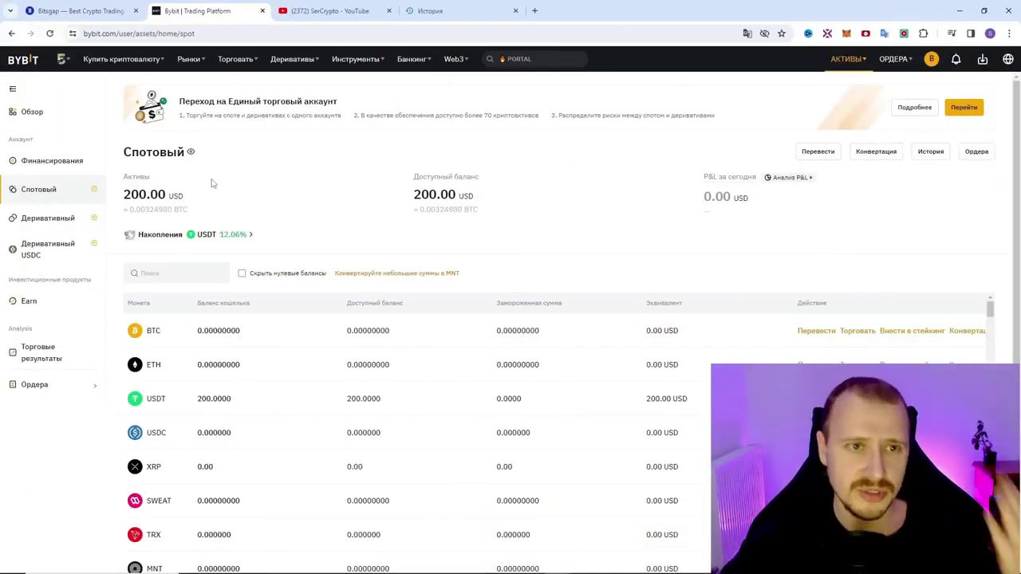
Step: Go to the Bitsgap1bot subaccount's API management and start creating a new API key
mouse_move(932, 61)
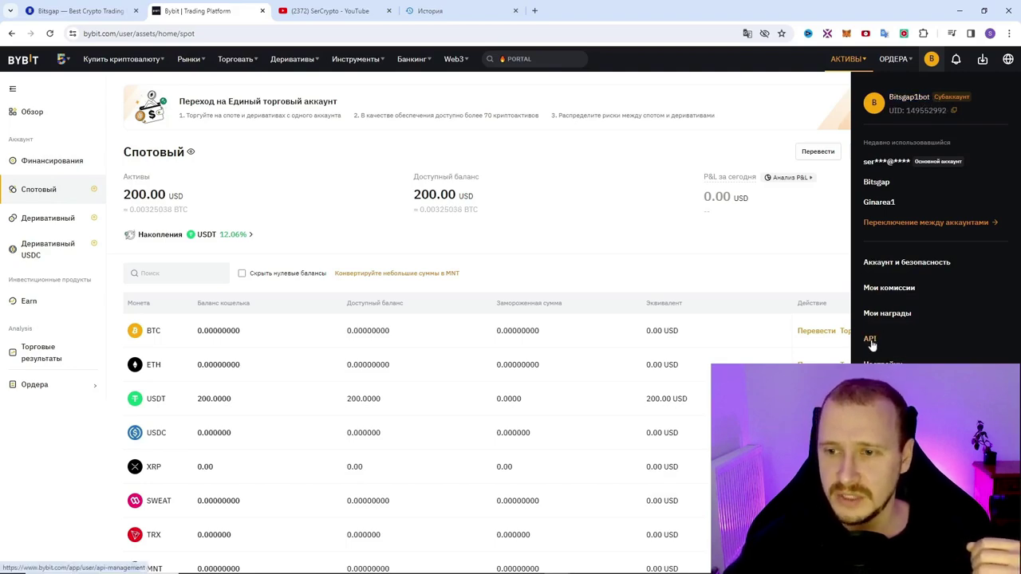
click(871, 339)
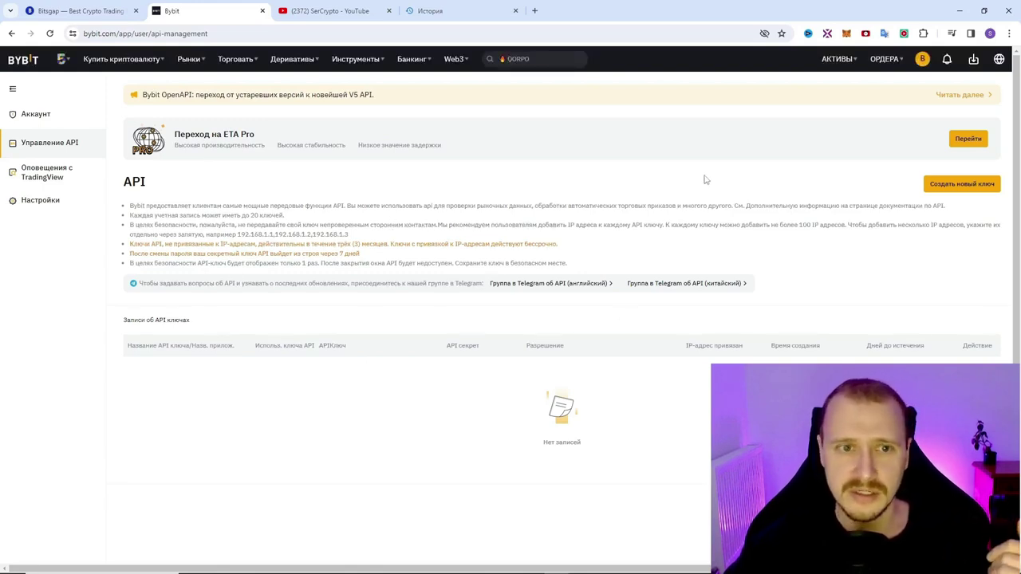
click(978, 189)
Step: Proceed to the subaccount's security settings and open the Google authentication setup
click(565, 358)
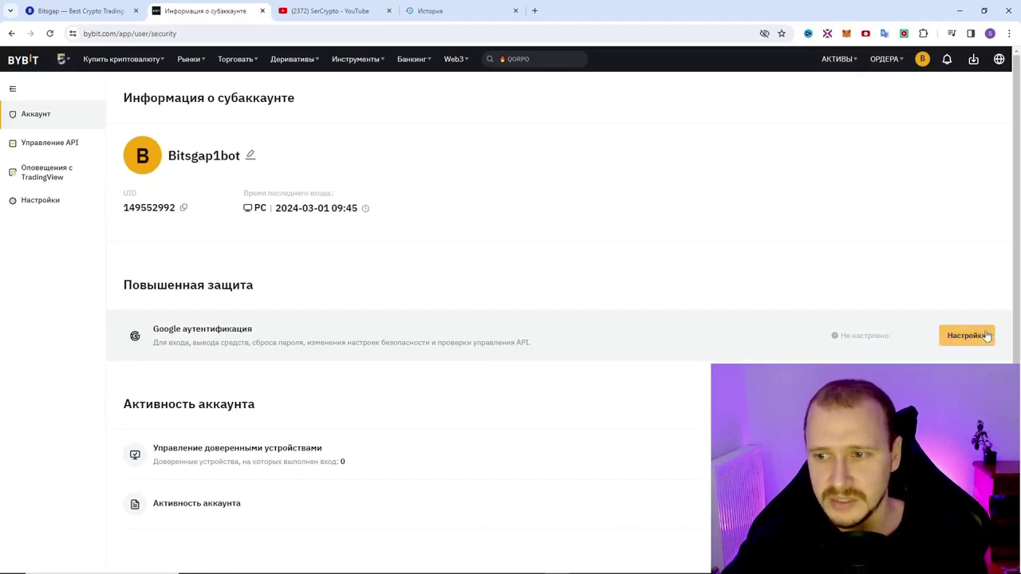
scroll(986, 336, down, 1)
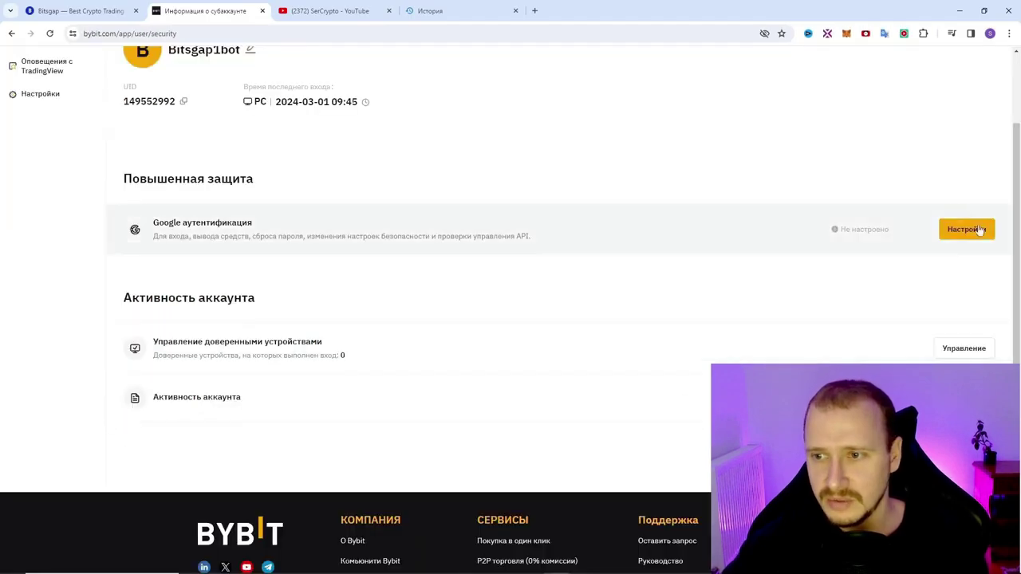
click(975, 230)
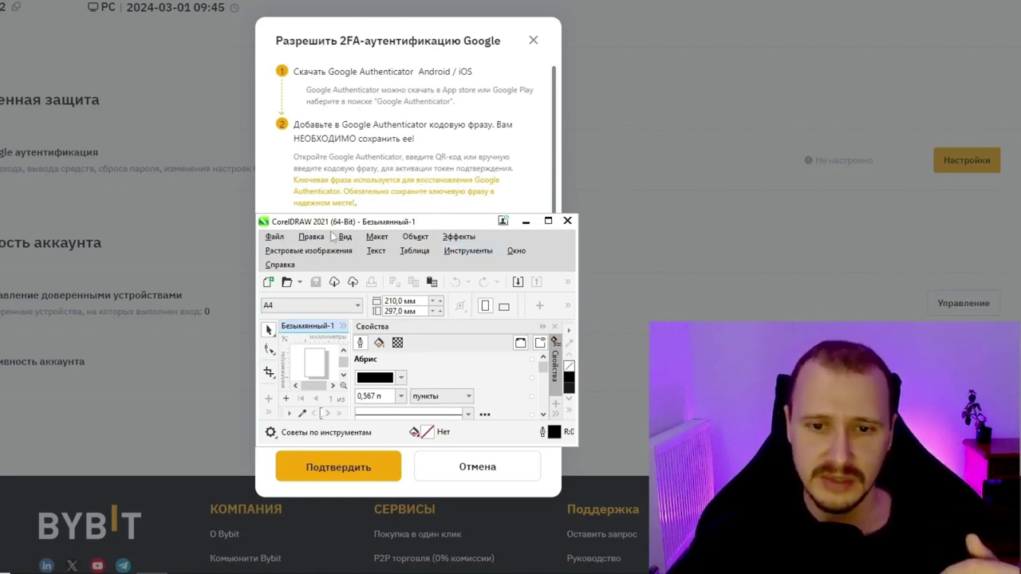
Step: Move the covering CorelDRAW window up to expose the lower part of the Google authentication dialog
mouse_move(450, 226)
mouse_down()
mouse_move(376, 222)
mouse_move(451, 261)
mouse_move(446, 208)
mouse_up()
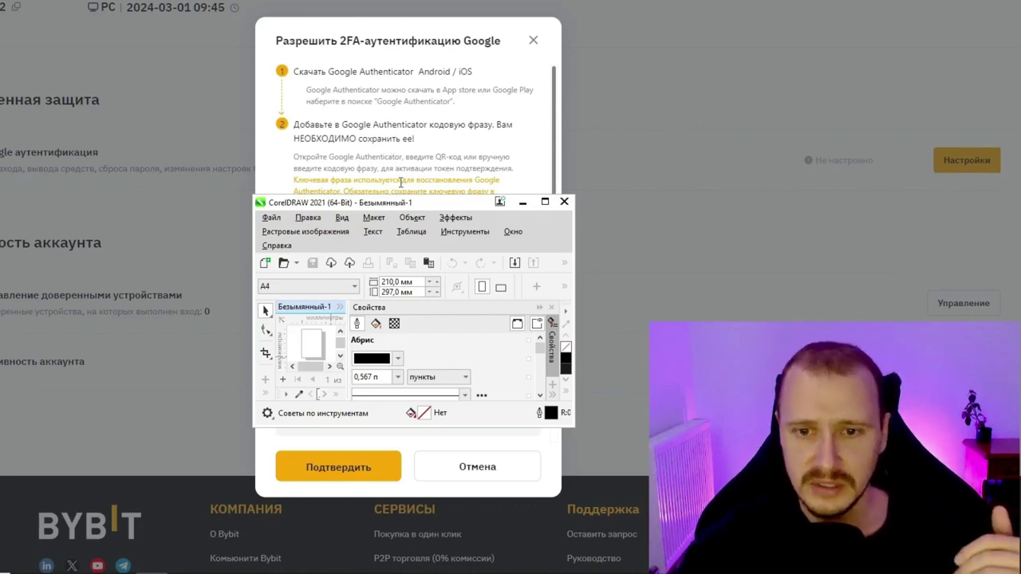
drag(458, 207, 446, 169)
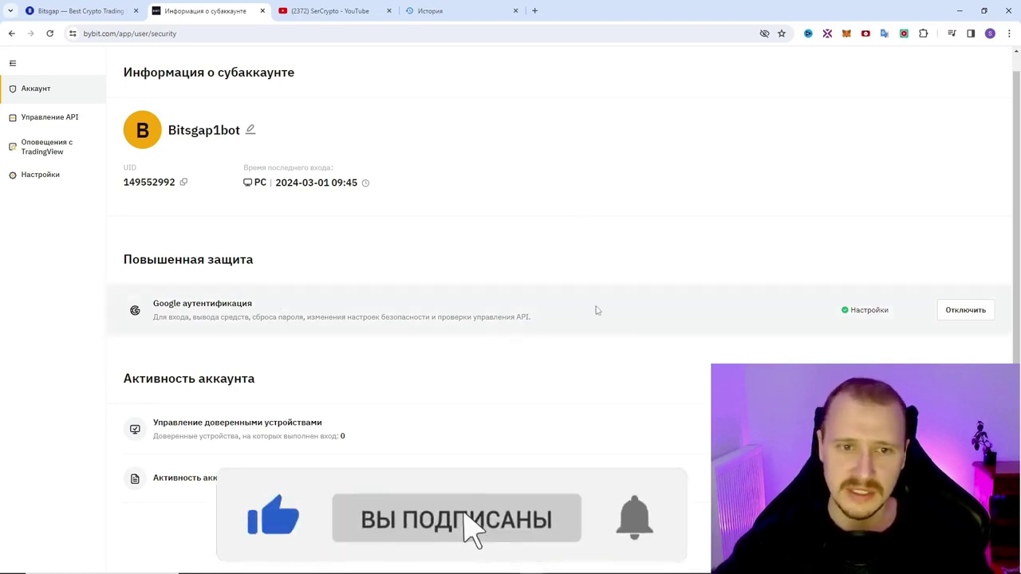
Step: Open the Bitsgap1bot subaccount's API management and start creating a system-generated API key
scroll(583, 295, down, 1)
scroll(622, 268, up, 2)
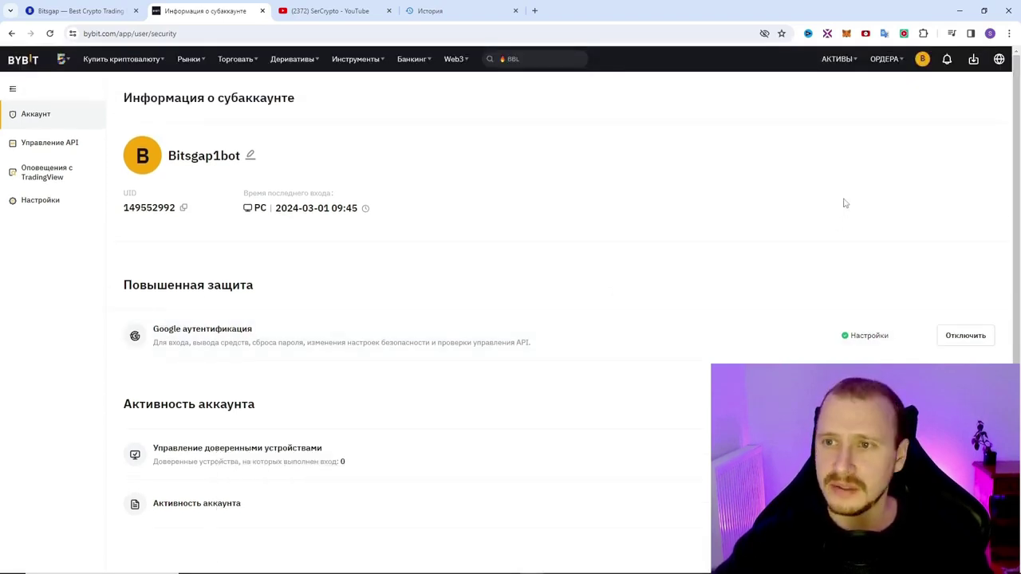
mouse_move(922, 59)
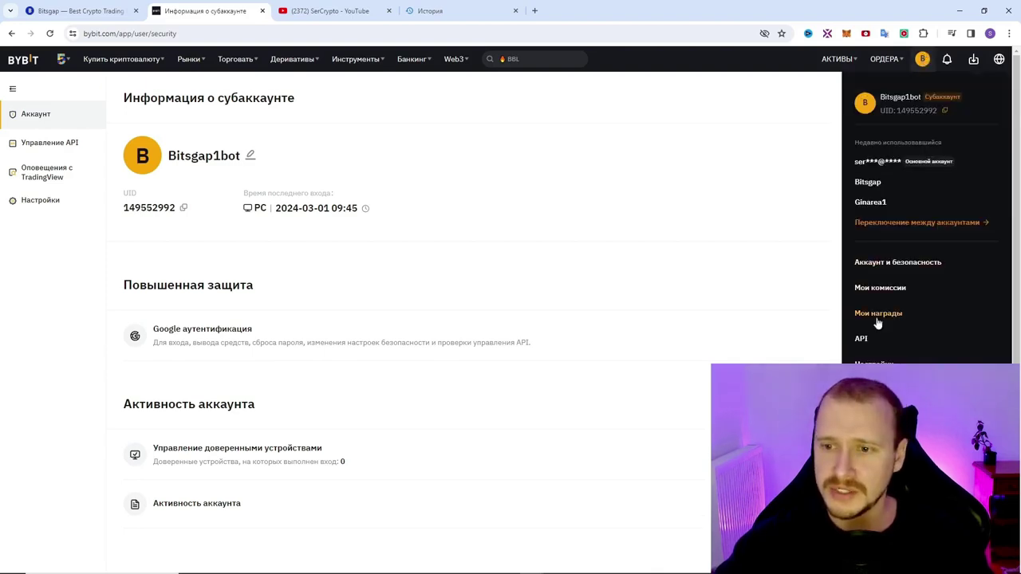
click(861, 338)
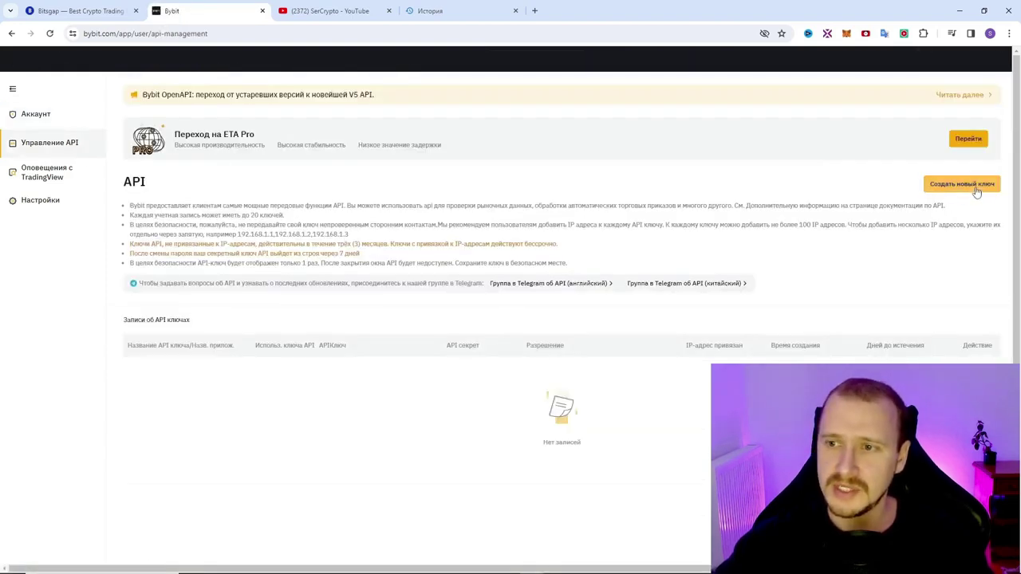
click(976, 185)
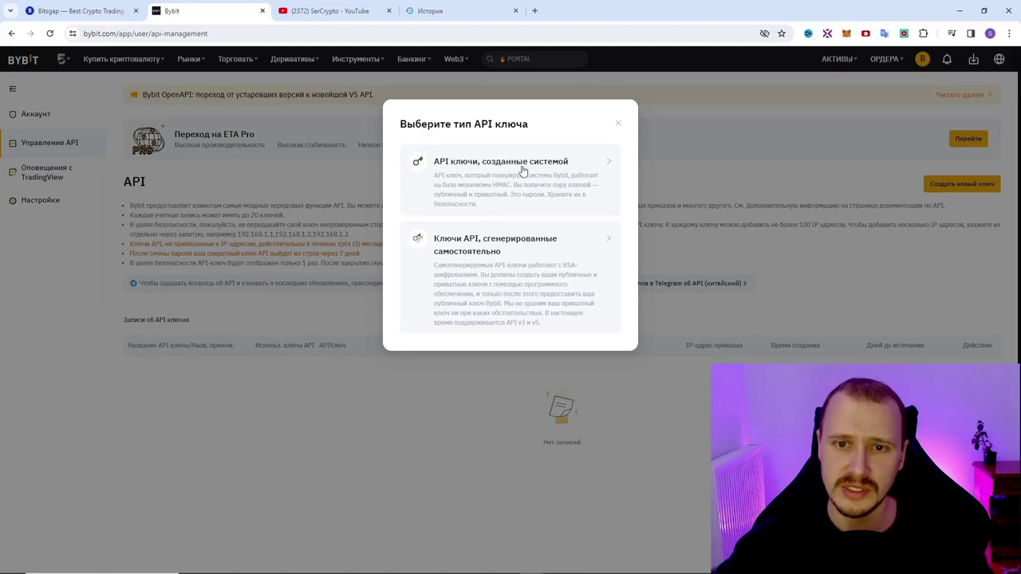
click(527, 172)
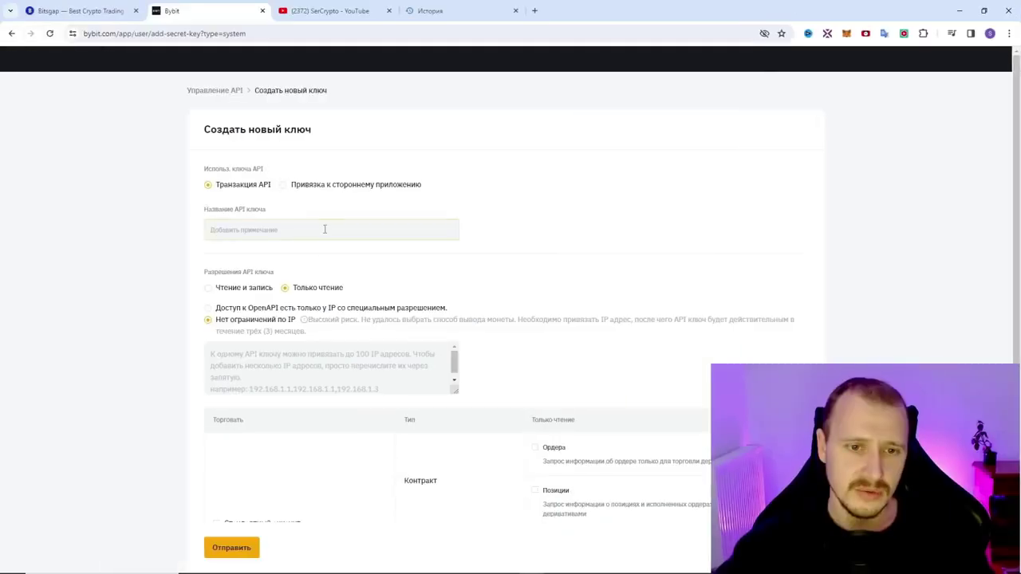
Step: Link the new key to the third-party application Bitsgap and give it read and write permission
click(305, 186)
click(267, 264)
text(bits)
click(258, 289)
click(217, 338)
scroll(170, 333, down, 1)
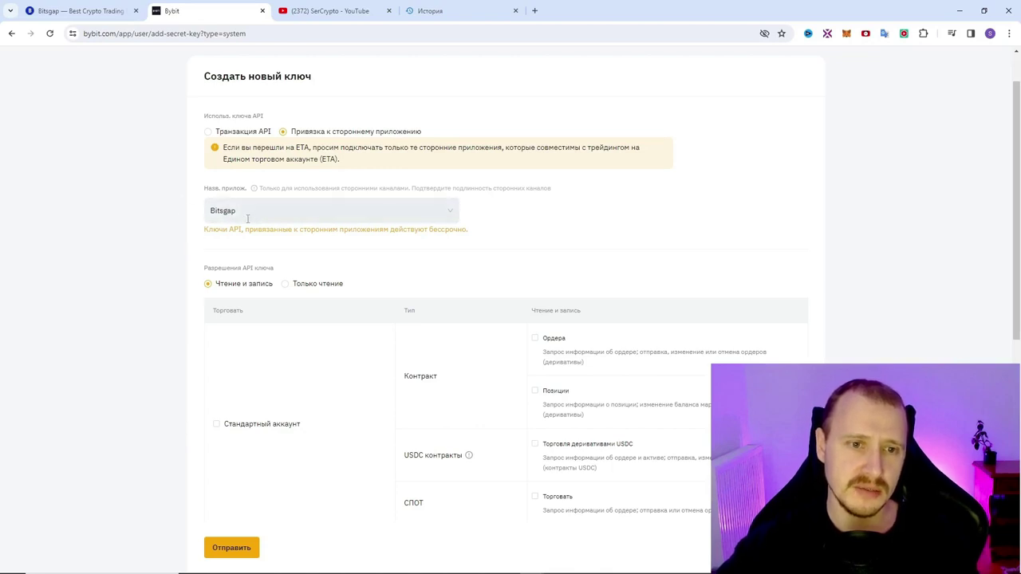
Step: Enable all standard account trading permissions, leave block trading and asset transfers off, and submit the API key
scroll(248, 240, down, 2)
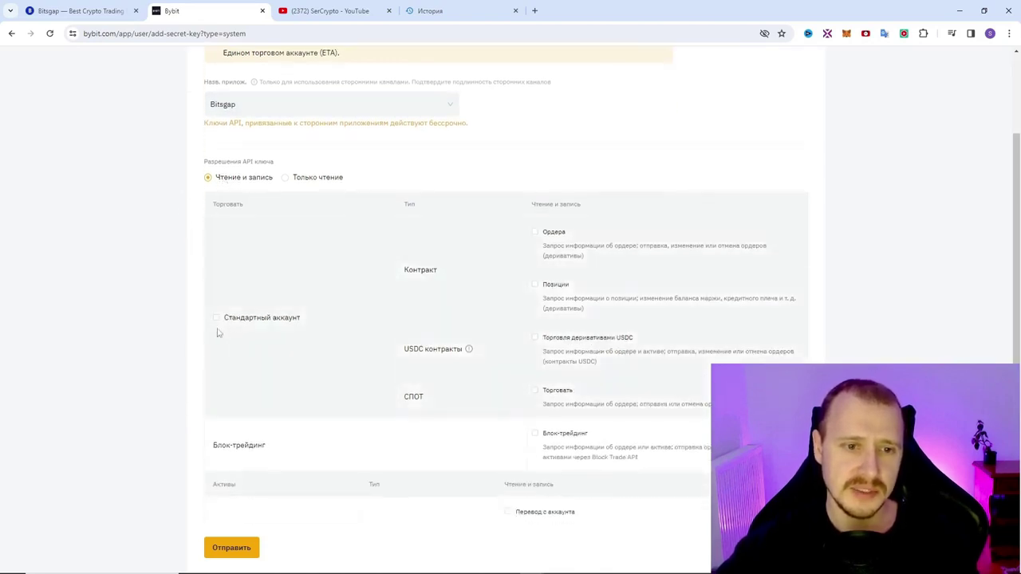
click(217, 318)
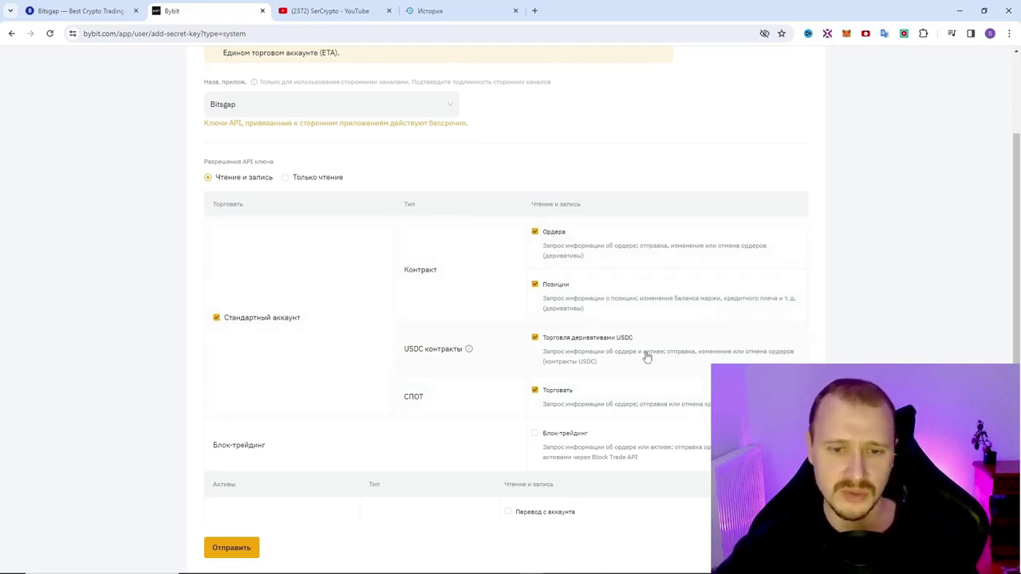
scroll(323, 410, down, 2)
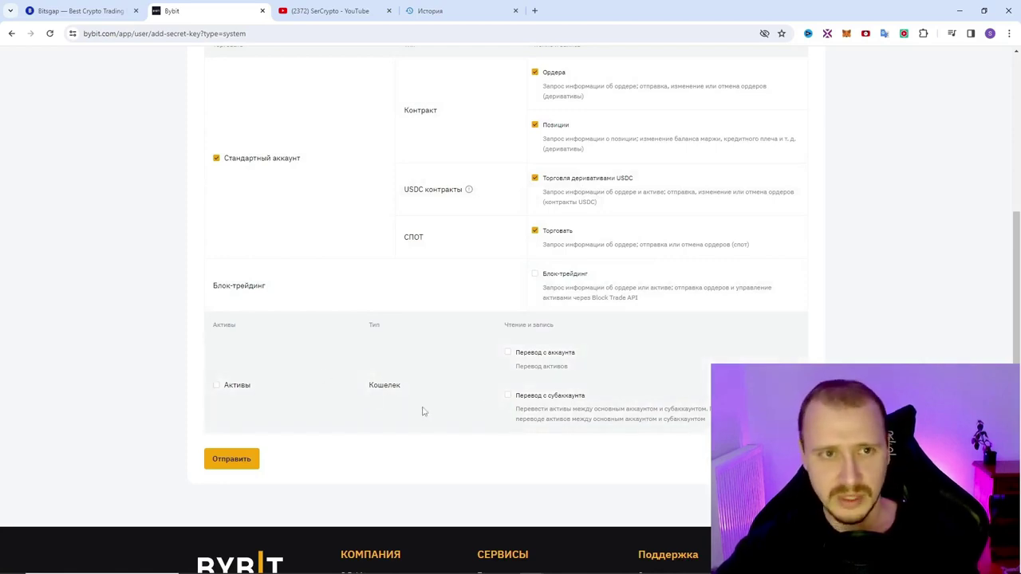
scroll(424, 411, up, 1)
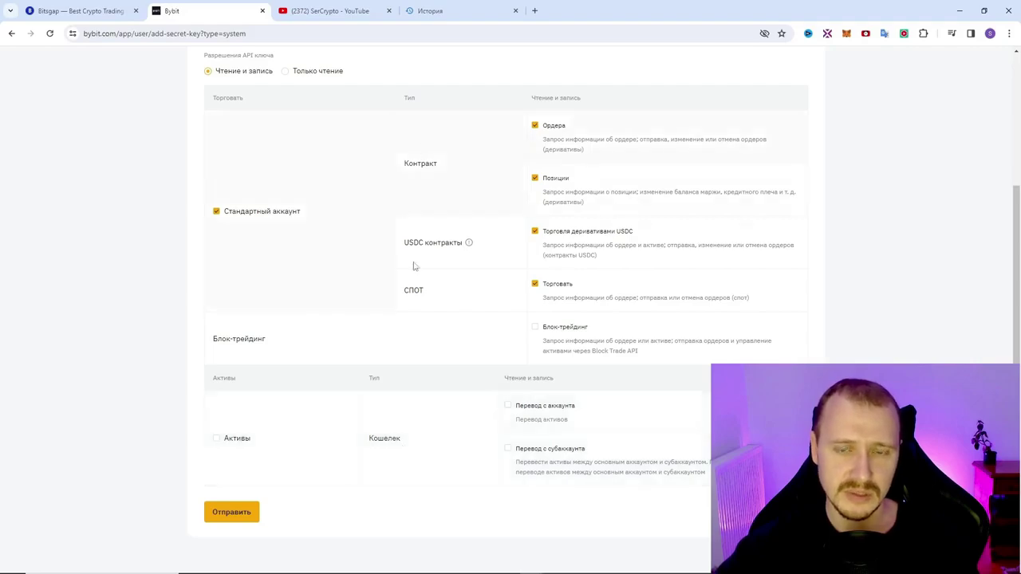
scroll(383, 266, down, 2)
click(235, 409)
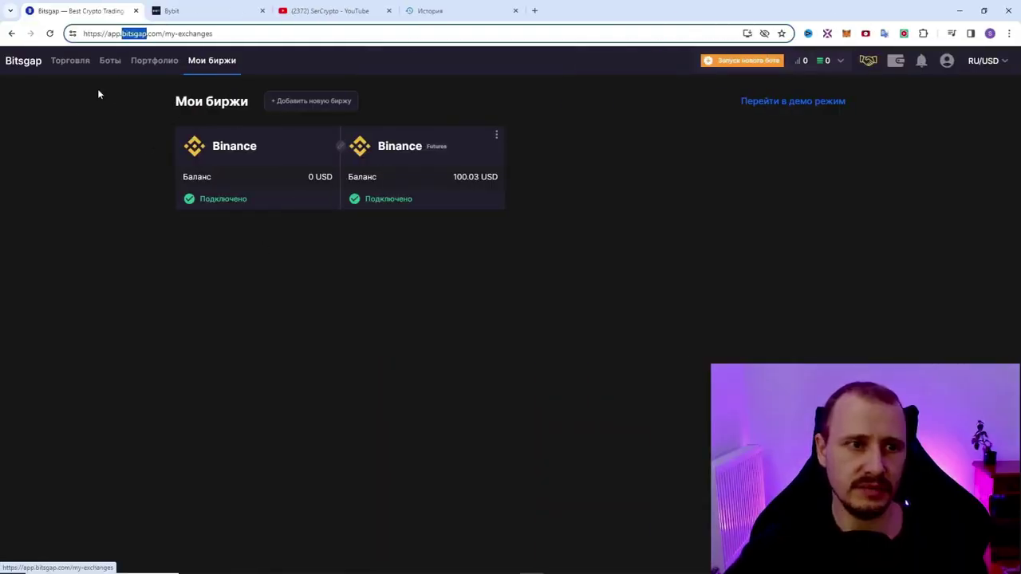
Step: In Bitsgap, start adding a new exchange and choose Bybit
click(315, 103)
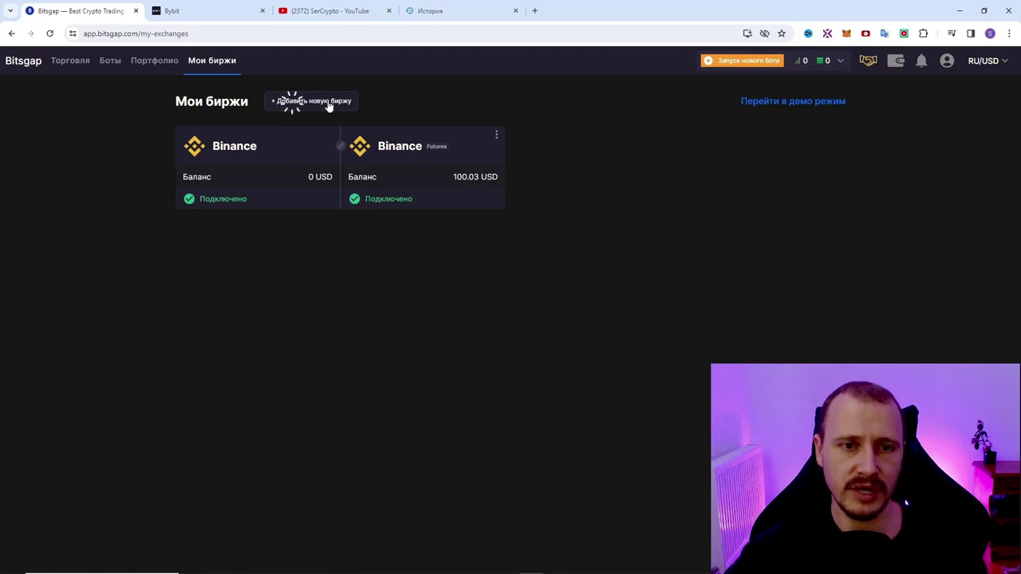
click(326, 106)
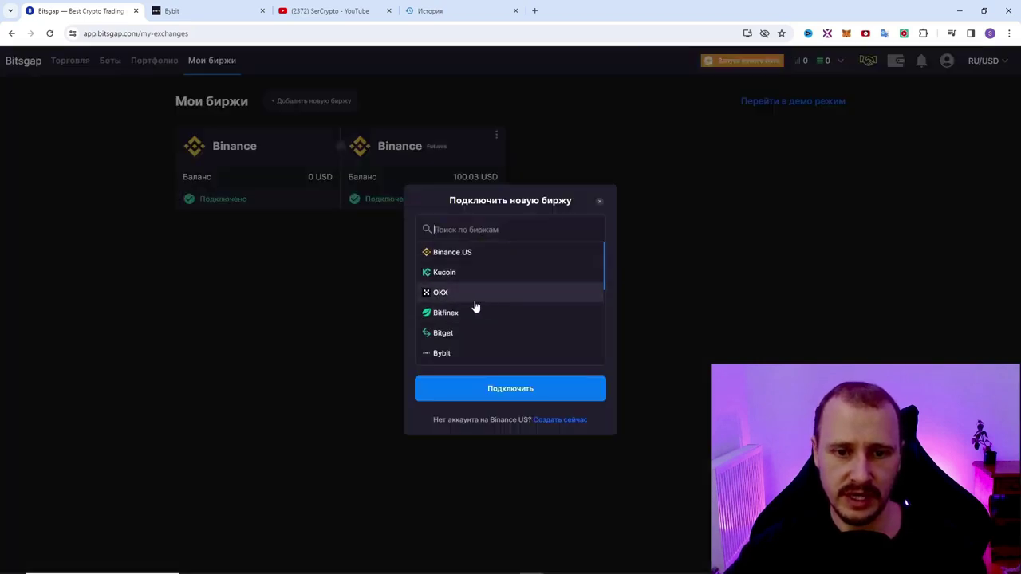
click(458, 354)
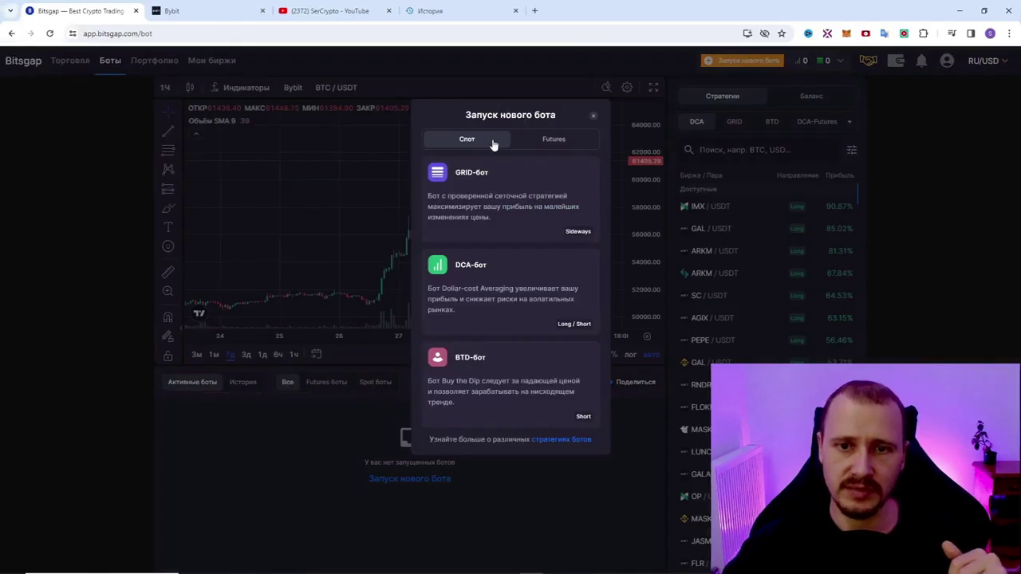
Step: Dismiss the new bot dialog and search the GRID strategies for "sol"
click(747, 128)
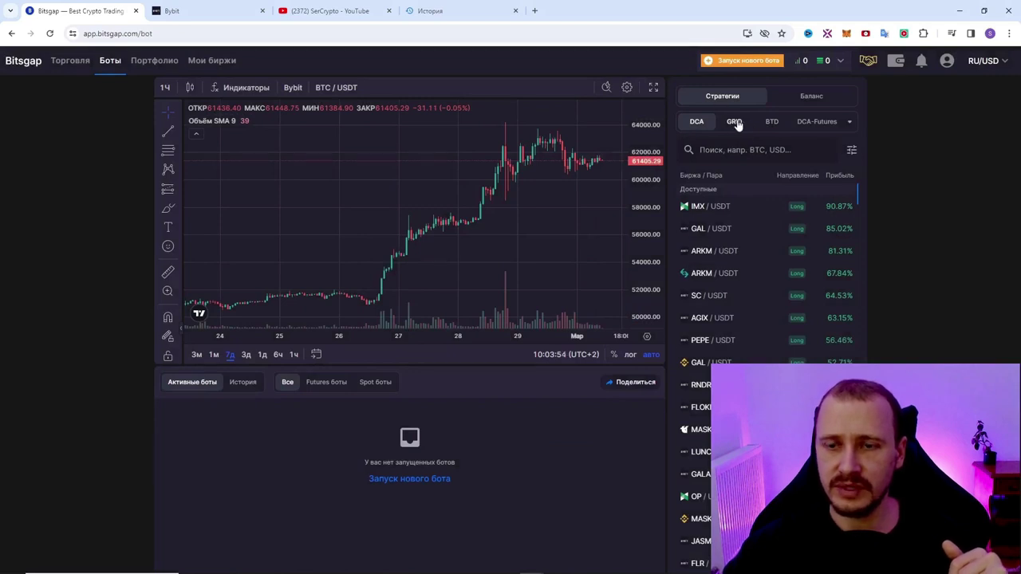
click(734, 122)
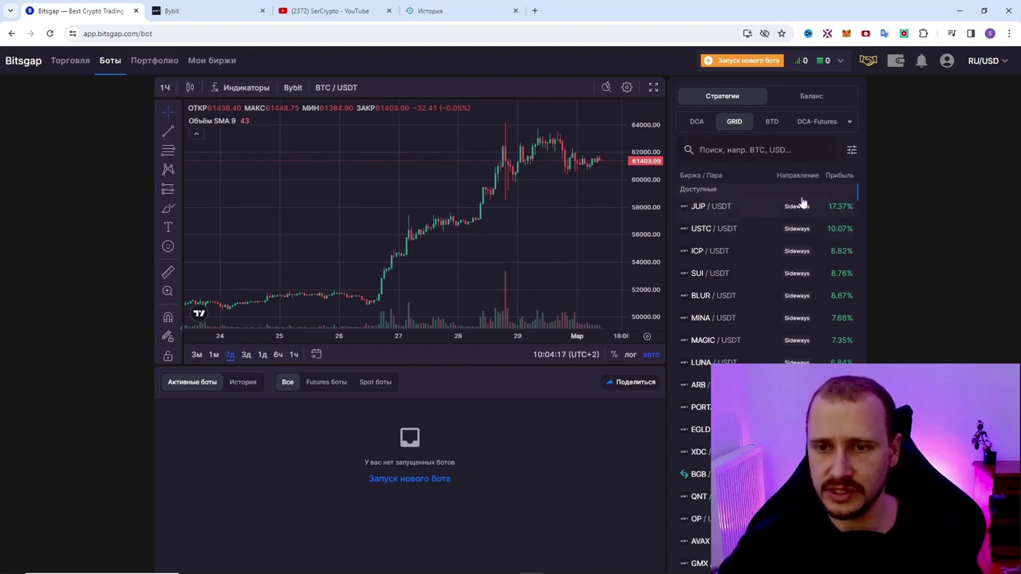
click(751, 152)
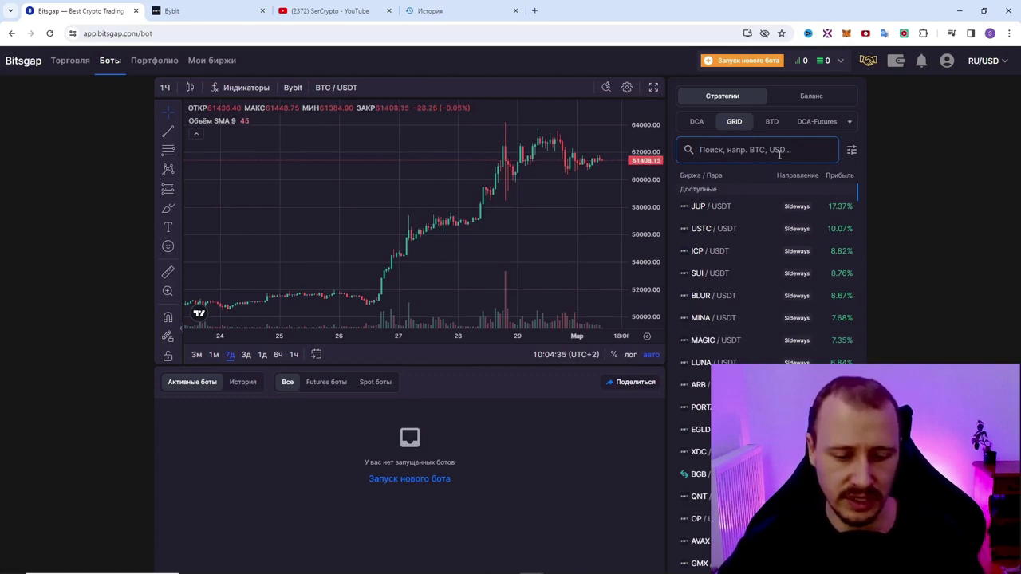
text(sol)
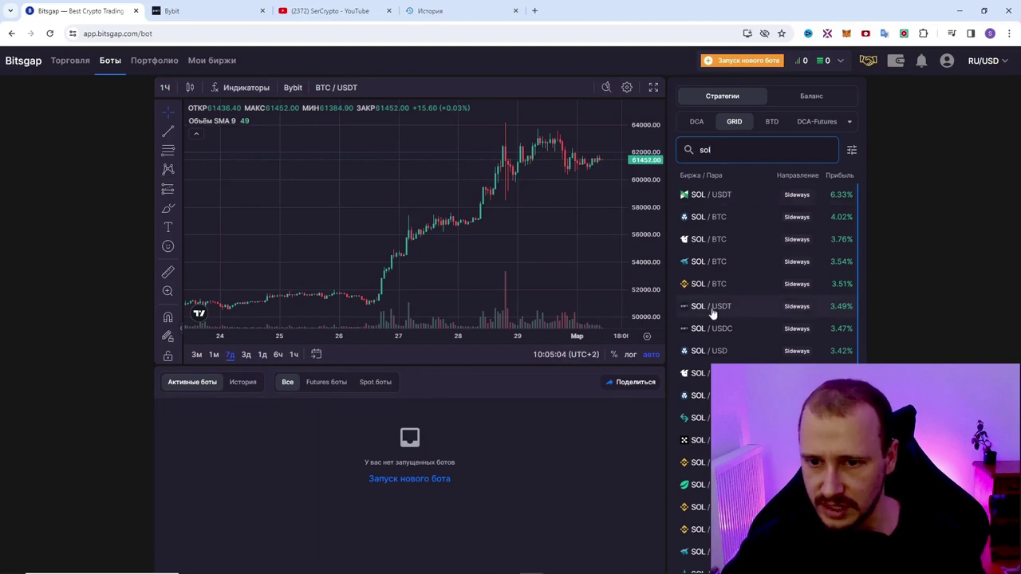
Step: Open the first SOL/USDT strategy as a GRID bot and set its exchange to Bybit
click(709, 196)
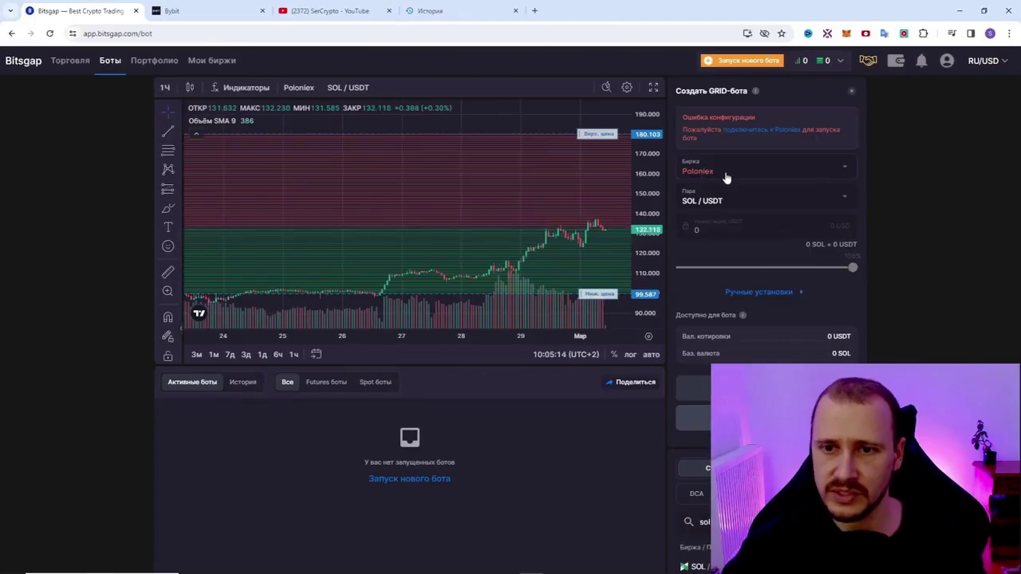
click(712, 174)
click(712, 284)
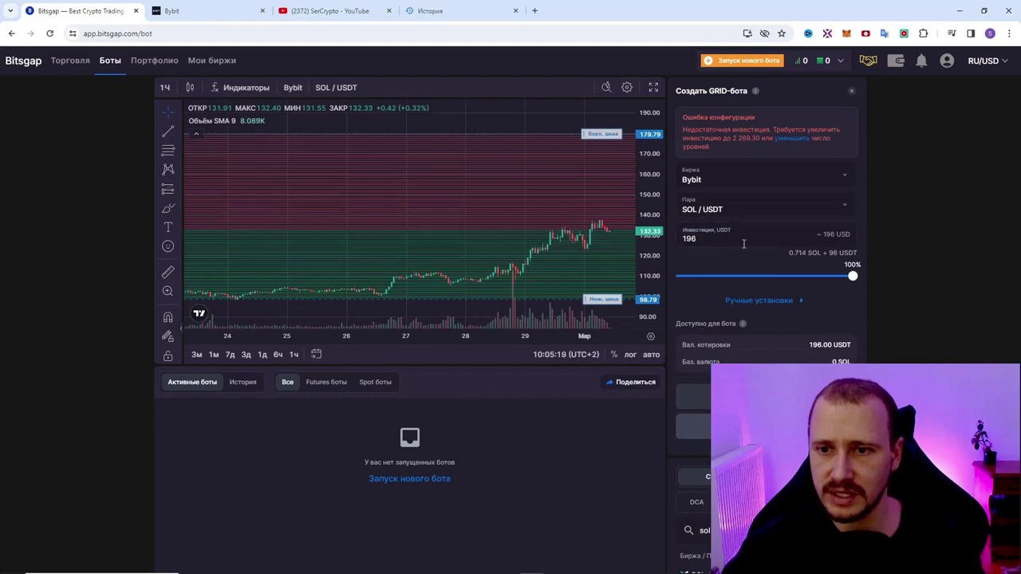
Step: Narrow the bot's price range on the chart to a lower price of 122.69 and an upper price of 137.71
scroll(743, 244, down, 1)
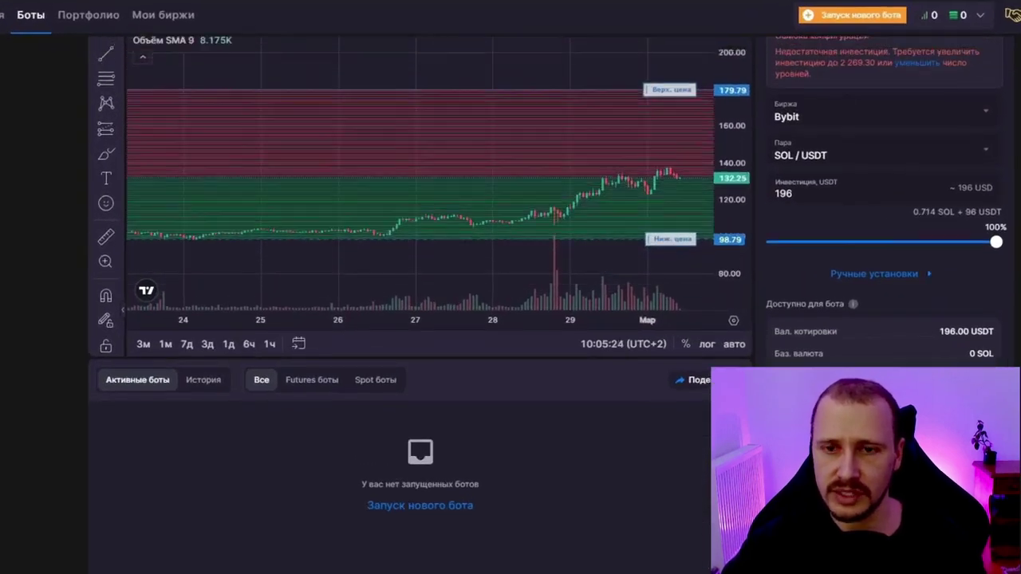
scroll(676, 142, up, 1)
drag(674, 141, 674, 211)
drag(672, 291, 673, 248)
scroll(719, 275, up, 3)
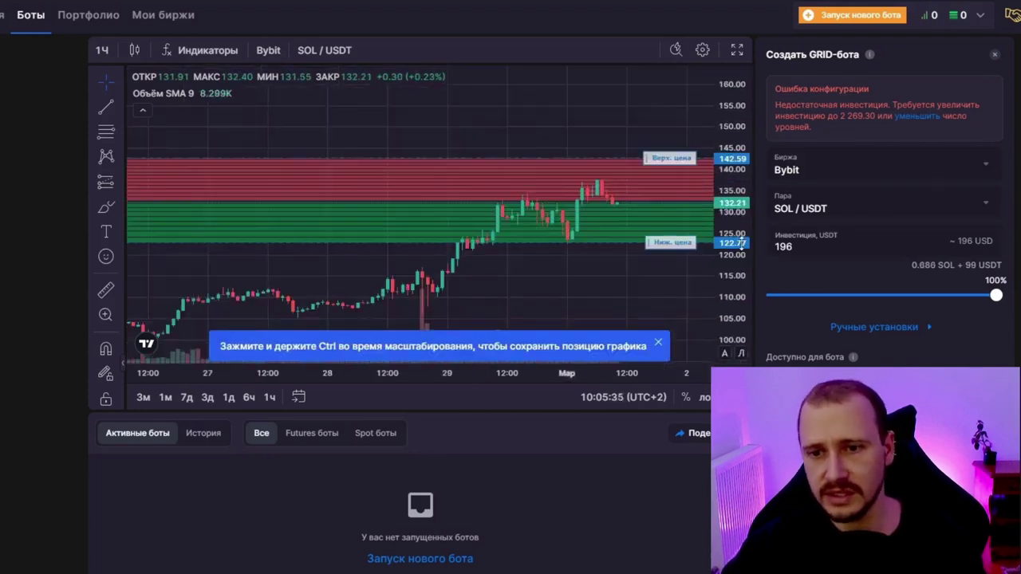
scroll(742, 242, up, 2)
drag(673, 120, 659, 144)
mouse_move(658, 268)
mouse_down()
mouse_move(665, 234)
mouse_move(669, 284)
mouse_up()
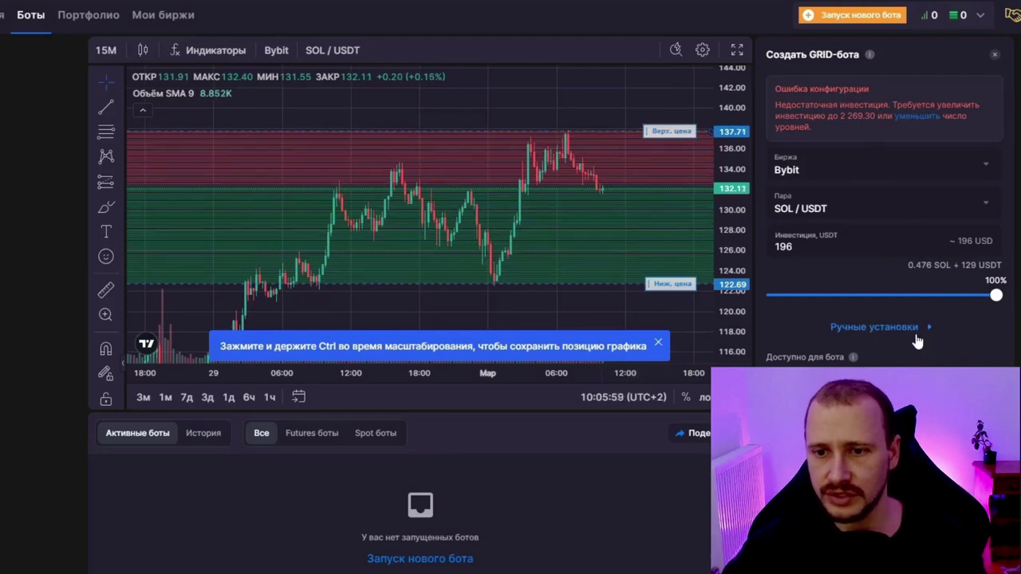
Step: Expand the bot's manual settings and raise the lower price on the chart to 123.44
click(881, 327)
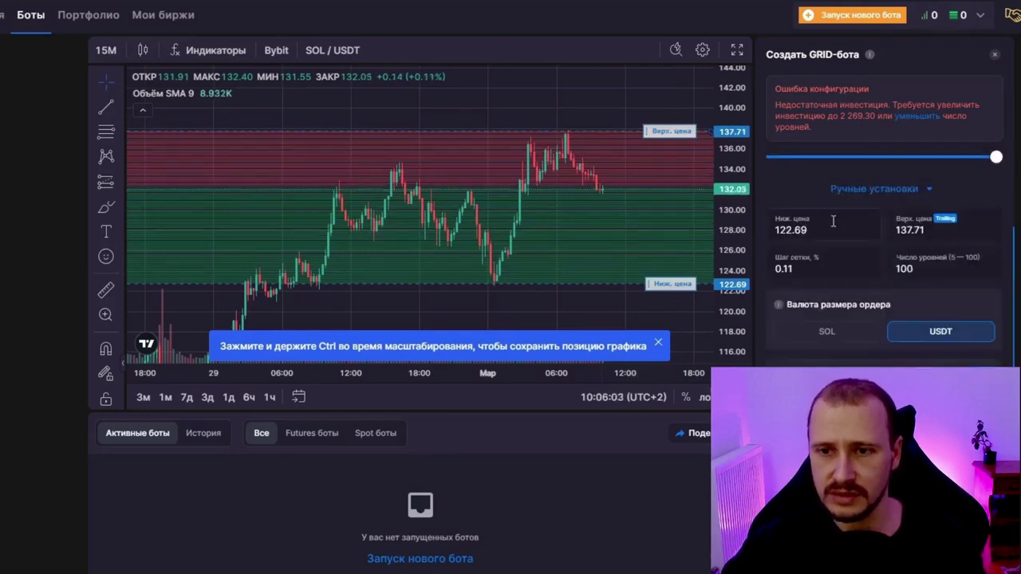
mouse_move(680, 289)
mouse_down()
mouse_move(678, 258)
mouse_move(670, 276)
mouse_up()
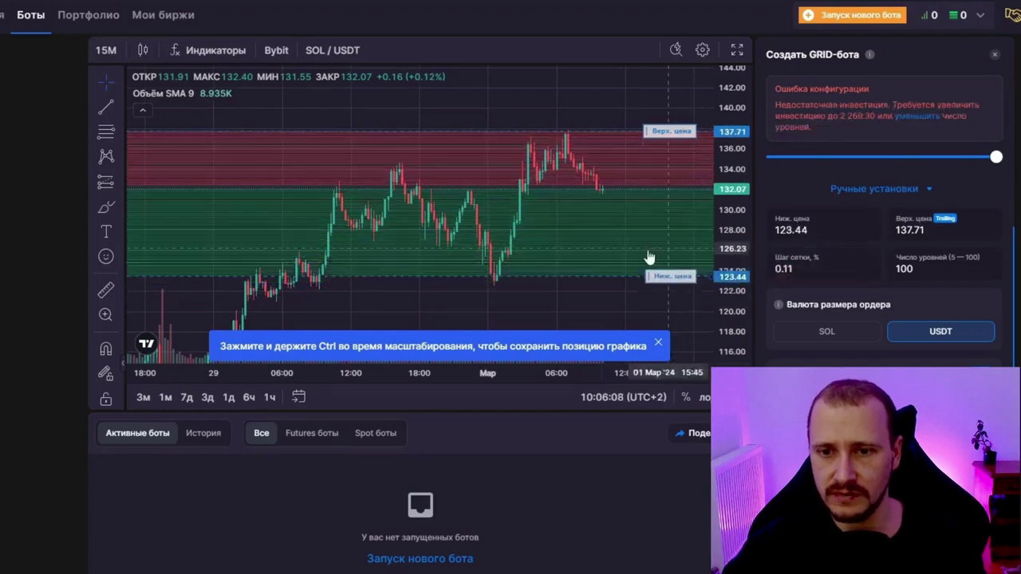
Step: Try 50 grid levels for the bot, and reduce the number of levels to 15
double_click(920, 269)
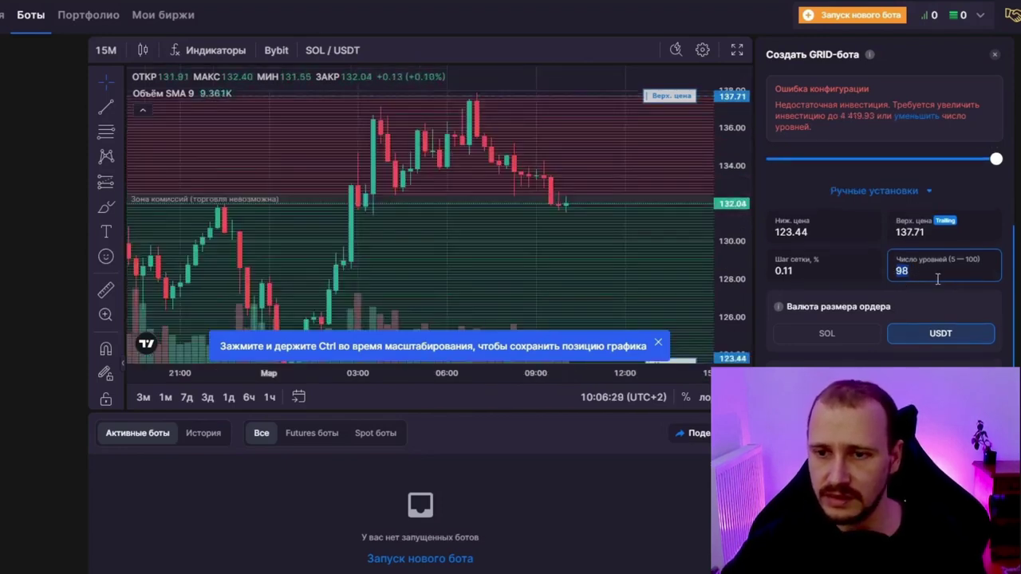
text(50)
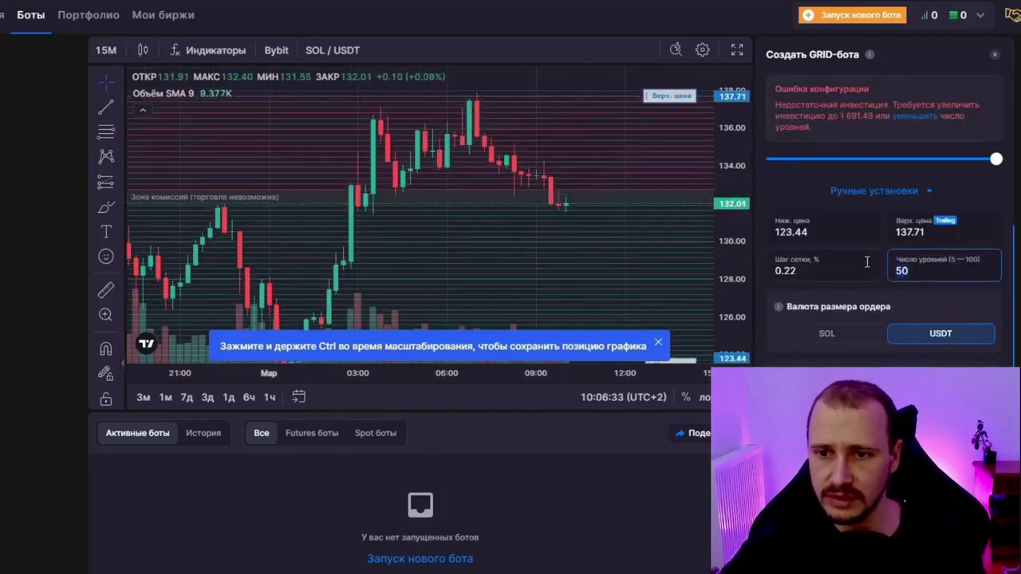
key(BackSpace)
key(BackSpace)
text(15)
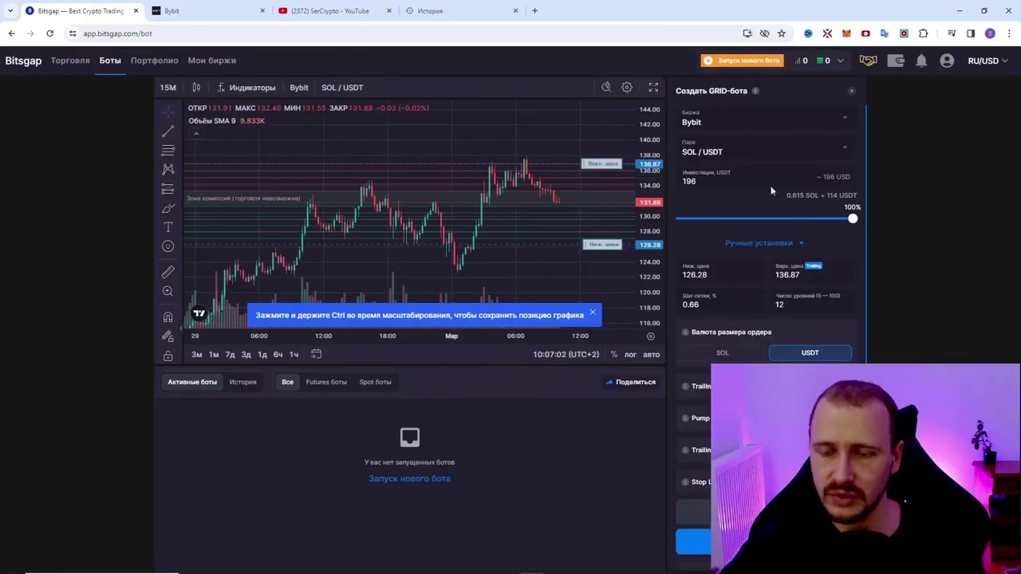